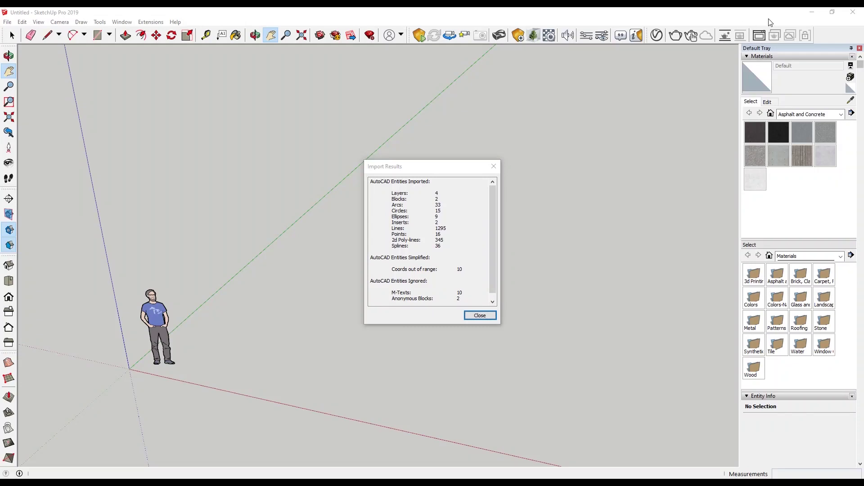
Step: Close the AutoCAD import results and frame the whole imported site plan
left_click(485, 315)
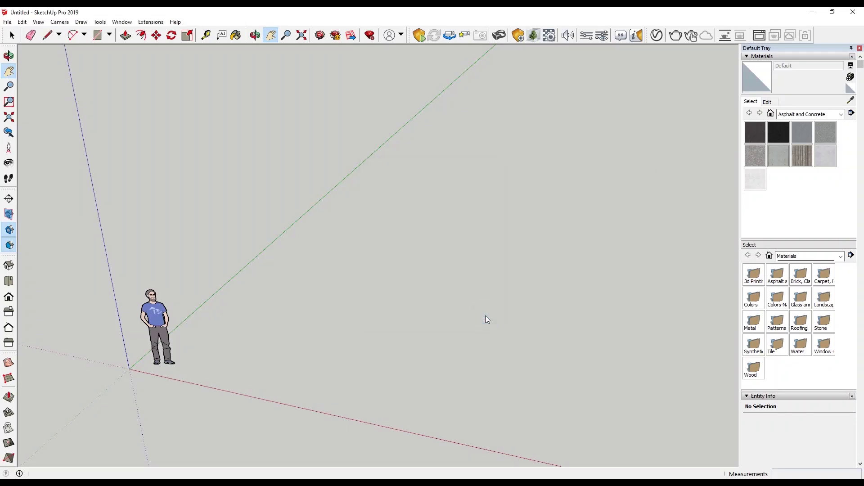
key("space")
mouse_move(347, 154)
middle_mouse_down()
mouse_move(232, 165)
mouse_move(353, 296)
mouse_move(594, 282)
mouse_move(566, 209)
mouse_move(531, 179)
mouse_move(489, 168)
mouse_move(466, 174)
mouse_move(552, 252)
middle_mouse_up()
middle_click_drag(364, 228, 364, 228, "shift")
scroll(363, 228, "down", 2)
left_click_drag(364, 227, 431, 253)
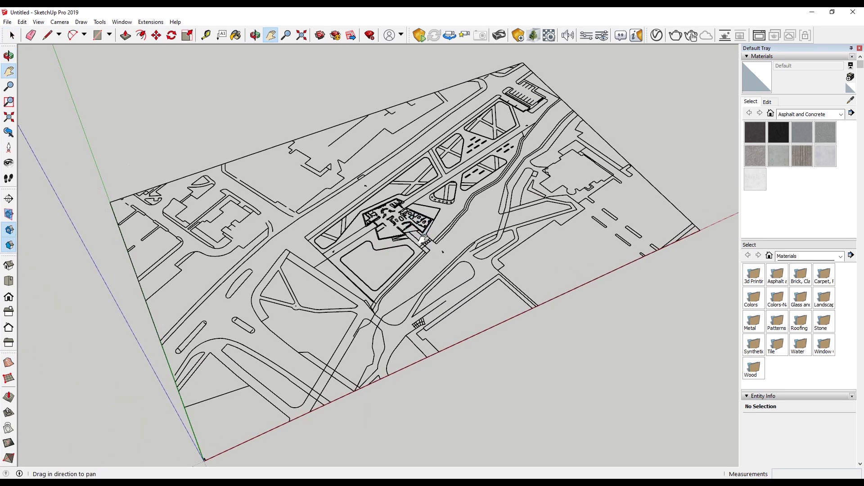
key("space")
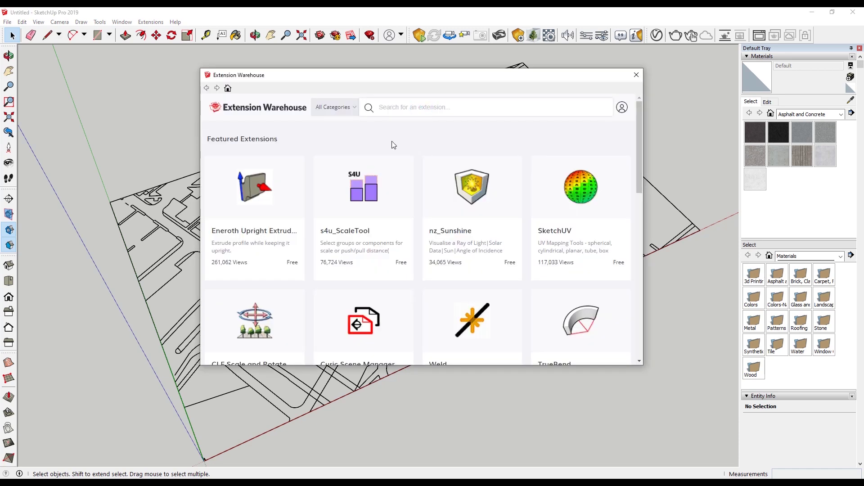
Step: Search the Extension Warehouse for "face creator" and open the page of the Eneroth face creation extension
type("face")
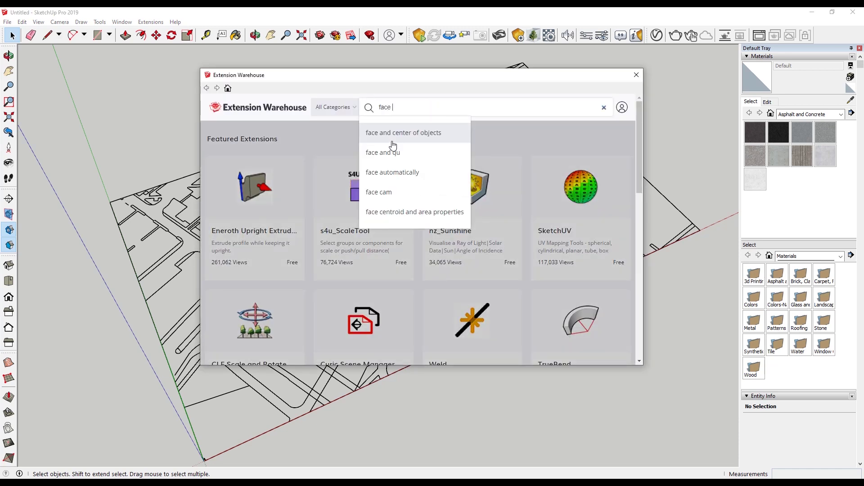
type(" creat")
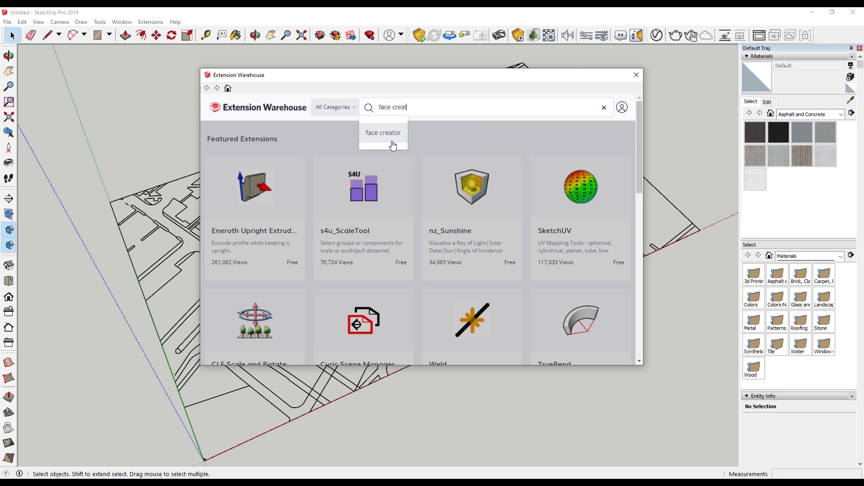
type("or")
left_click(393, 143)
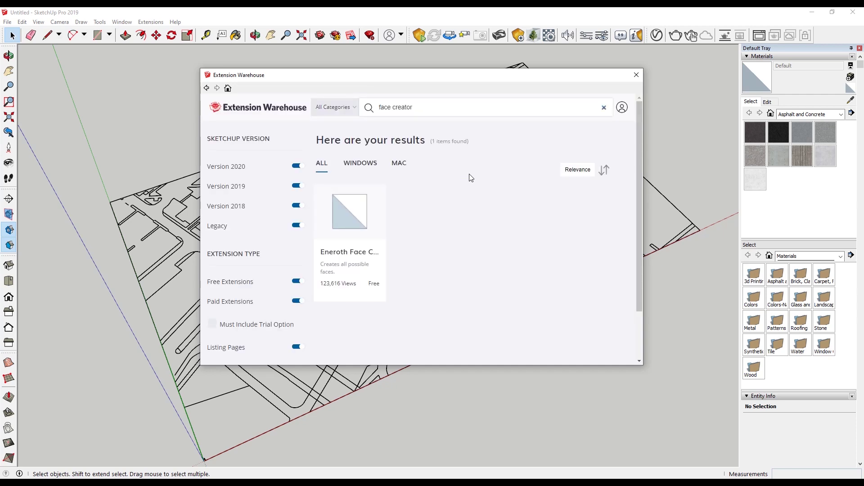
left_click(337, 236)
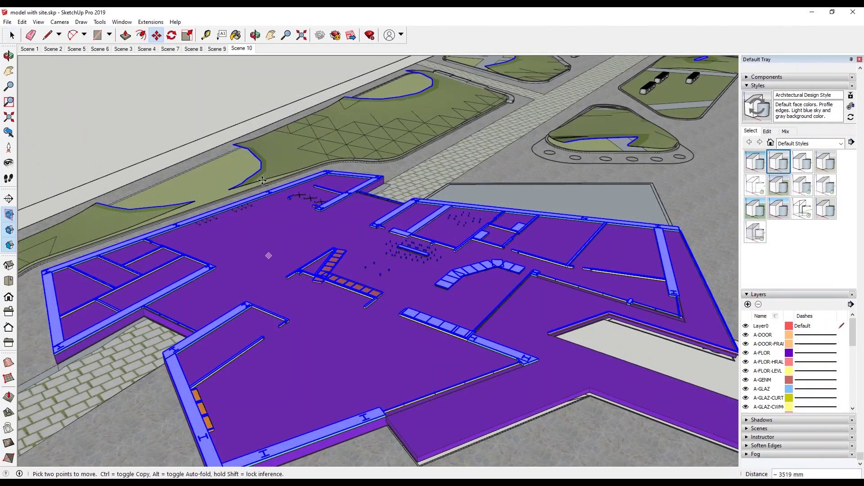
scroll(270, 252, "up", 5)
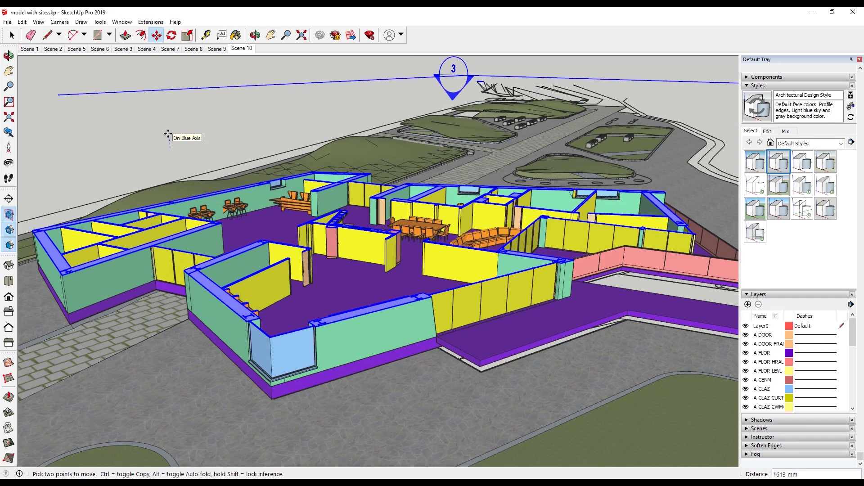
Step: Move the building's horizontal section plane along the blue axis by about 1310 mm
mouse_move(168, 134)
left_mouse_down()
mouse_move(166, 127)
mouse_move(171, 152)
mouse_move(168, 136)
left_mouse_up()
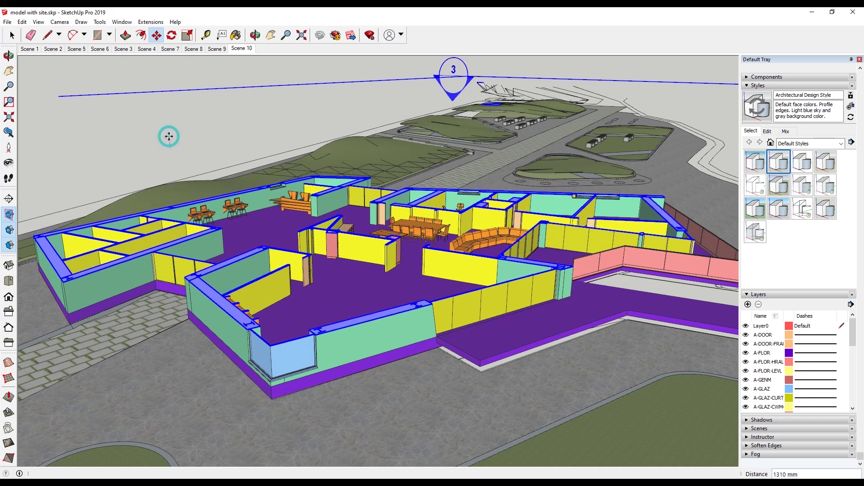
key("space")
middle_click_drag(381, 205, 322, 255)
scroll(339, 241, "down", 6)
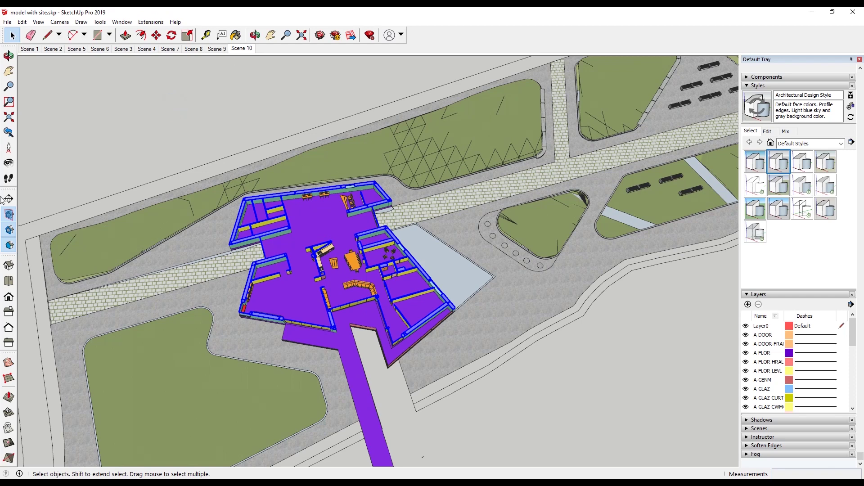
Step: Toggle the section cut off and on again, hide the section plane and show the cut walls with section fill
left_click(9, 229)
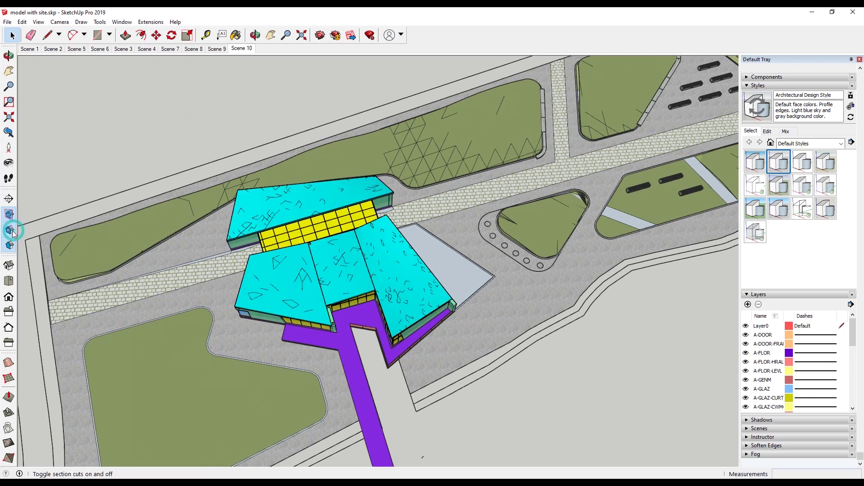
left_click(9, 230)
left_click(9, 244)
scroll(296, 273, "up", 2)
scroll(296, 272, "up", 4)
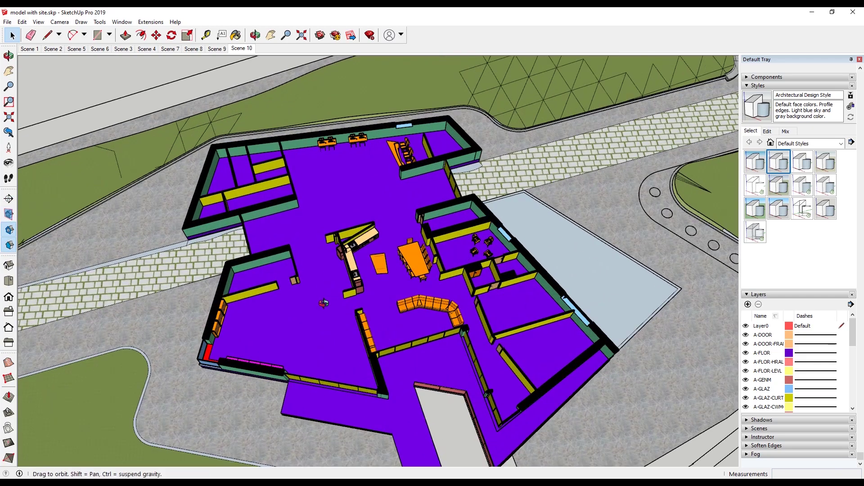
scroll(325, 335, "down", 3)
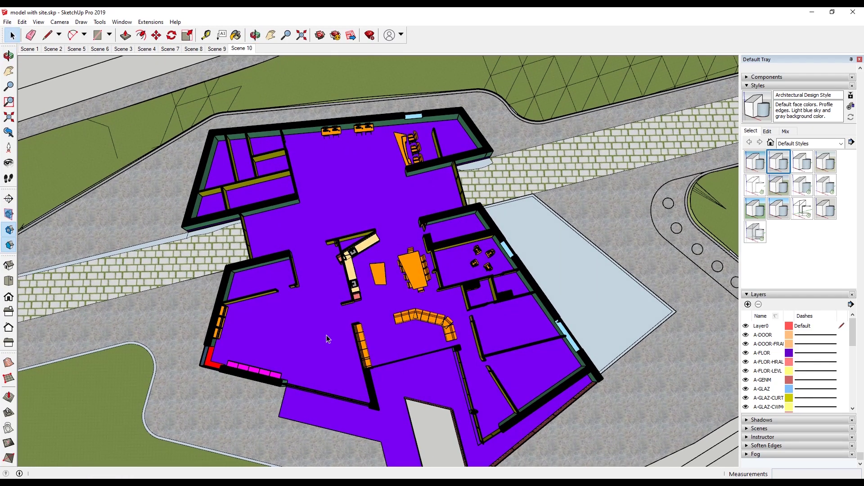
middle_click_drag(267, 276, 324, 329)
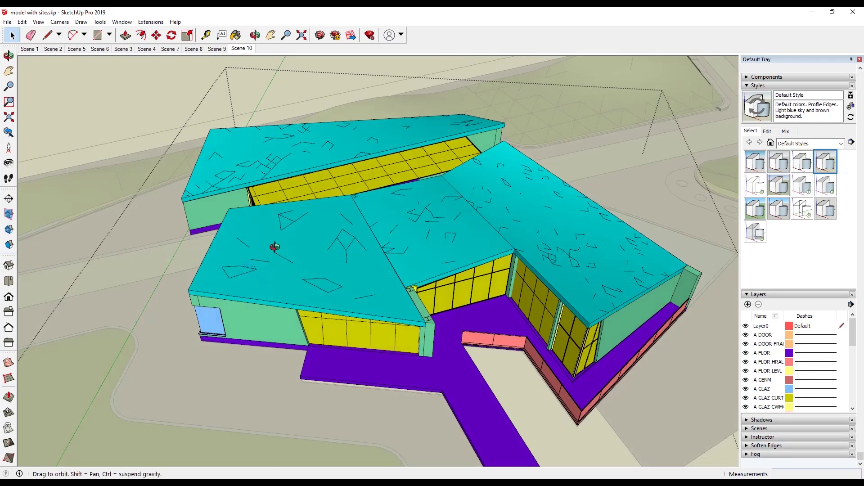
Step: Hide the stray edges on the front-left and middle roof faces with the Eraser
key("e")
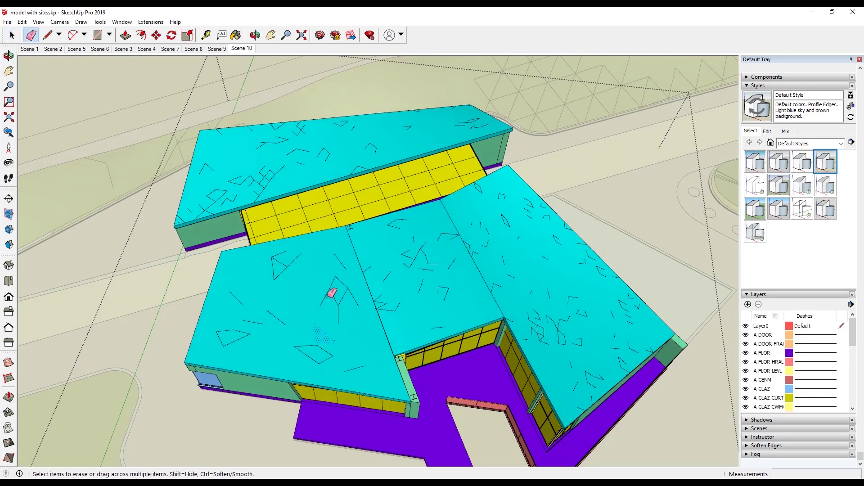
mouse_move(333, 285)
left_mouse_down()
mouse_move(341, 304)
mouse_move(341, 257)
mouse_move(277, 252)
mouse_move(285, 273)
mouse_move(235, 295)
mouse_move(241, 289)
mouse_move(223, 326)
mouse_move(248, 326)
mouse_move(279, 309)
mouse_move(303, 347)
mouse_move(330, 351)
mouse_move(314, 356)
mouse_move(366, 361)
mouse_move(364, 311)
mouse_move(245, 331)
left_mouse_up()
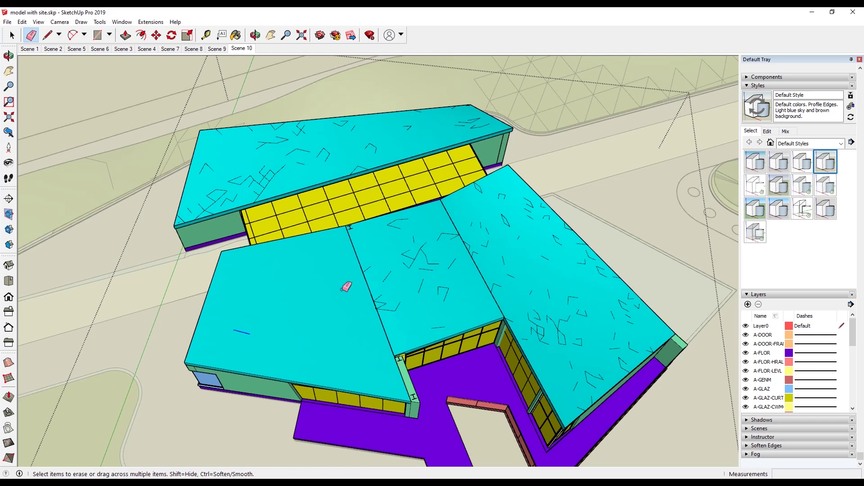
left_click(366, 267, "shift")
left_click_drag(379, 298, 383, 311, "shift")
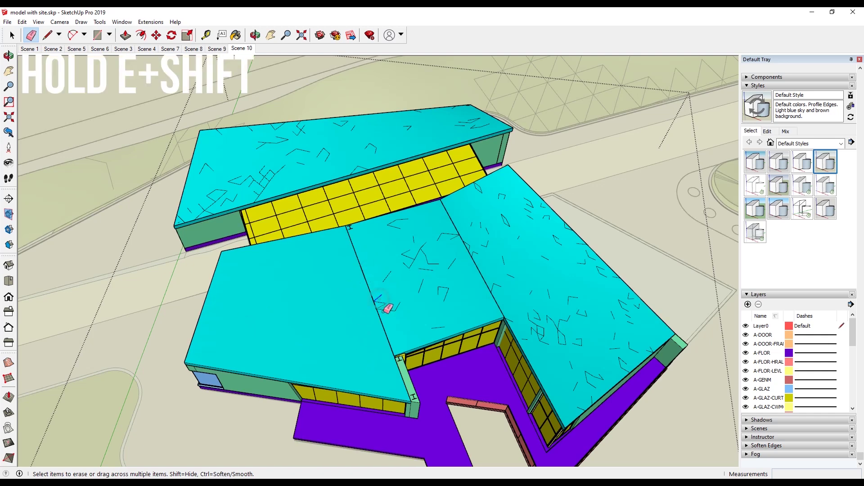
left_click_drag(434, 319, 441, 329, "shift")
left_click_drag(453, 294, 383, 272, "shift")
mouse_move(449, 278)
left_mouse_down("shift")
mouse_move(459, 264)
mouse_move(438, 261)
mouse_move(428, 275)
mouse_move(419, 255)
mouse_move(447, 233)
left_mouse_up("shift")
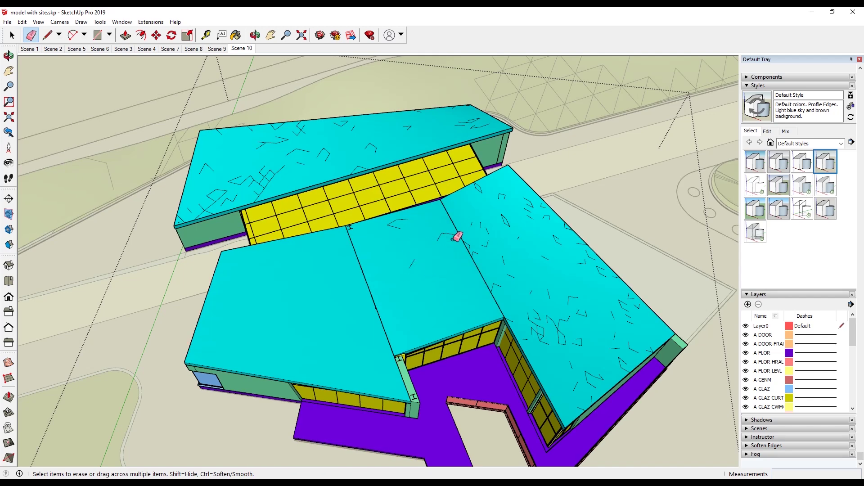
mouse_move(417, 258)
left_mouse_down("shift")
mouse_move(409, 213)
mouse_move(399, 231)
mouse_move(415, 262)
left_mouse_up("shift")
Step: Import a wood board image as a texture, switching the import file type from AutoCAD files to images
left_click(22, 21)
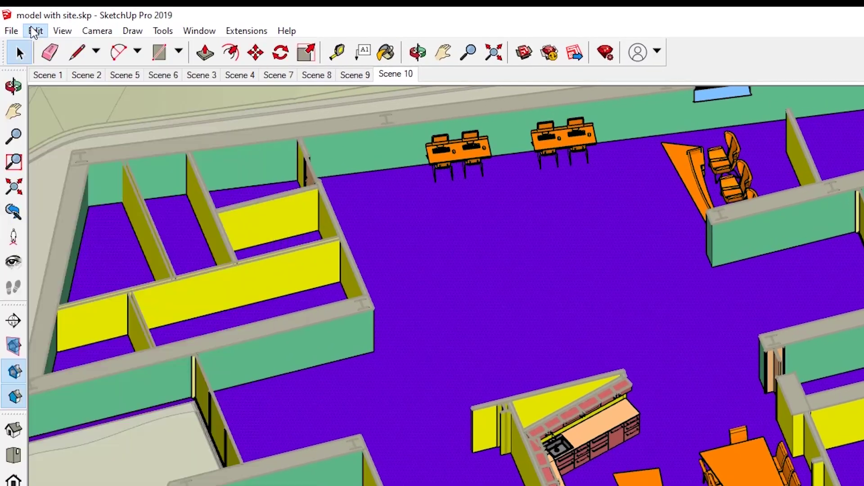
mouse_move(41, 22)
mouse_move(18, 34)
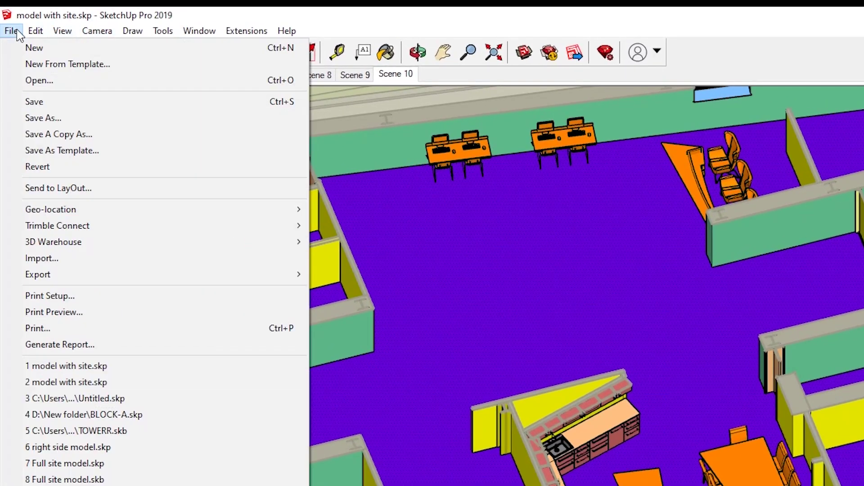
left_click(148, 258)
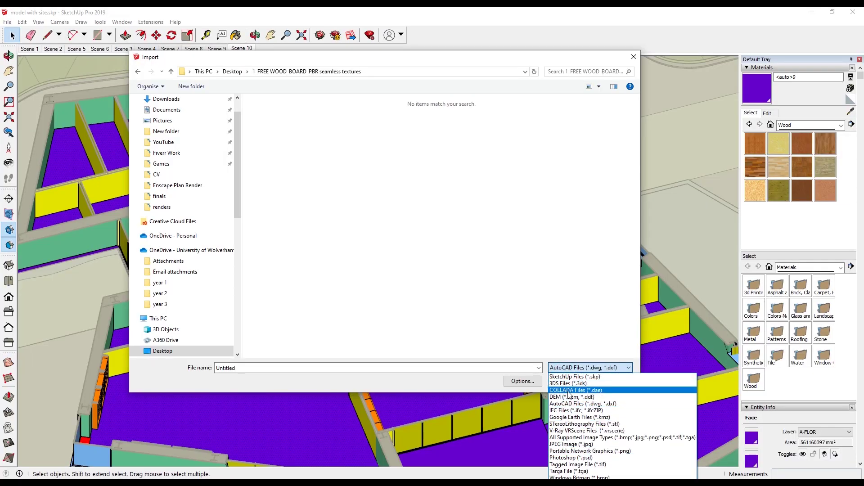
left_click(574, 444)
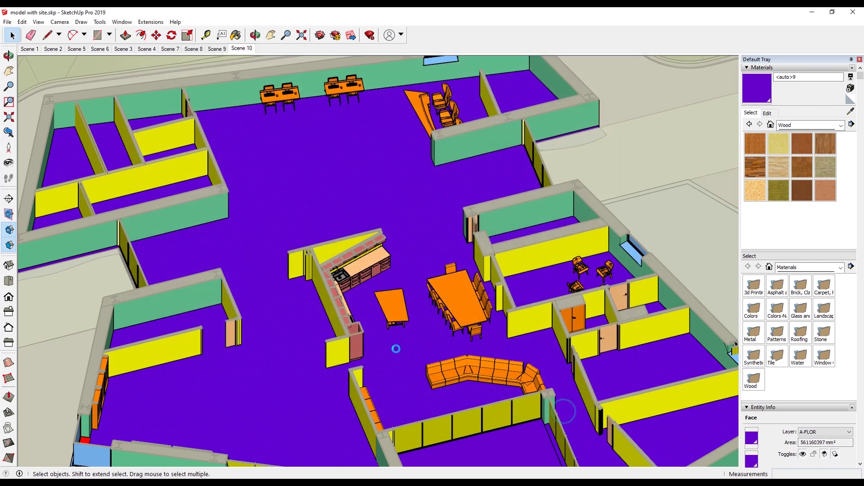
Step: Apply the imported wood board texture to the purple floor face with a tile height of about 2278 mm
left_click(264, 220)
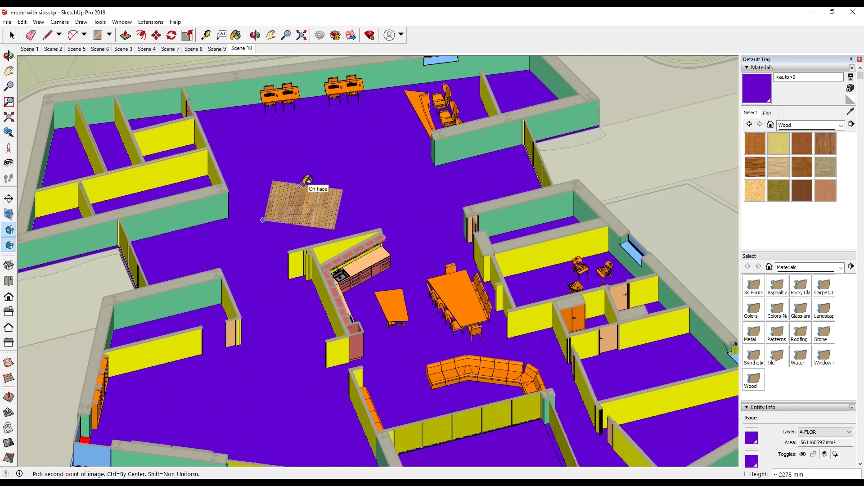
left_click(306, 189)
Step: Reposition the floor's wood texture with the position pins, rotating it so the planks run crosswise through the main hall
middle_click_drag(411, 231, 179, 152)
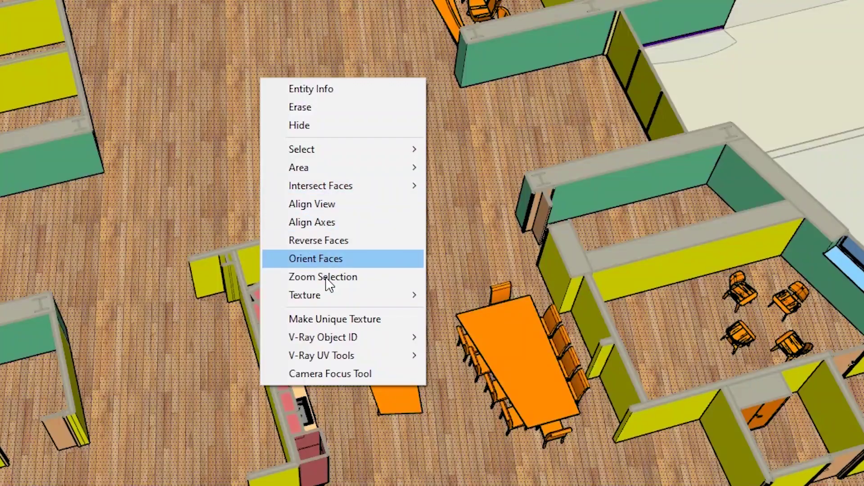
left_click(358, 295)
left_click(464, 315)
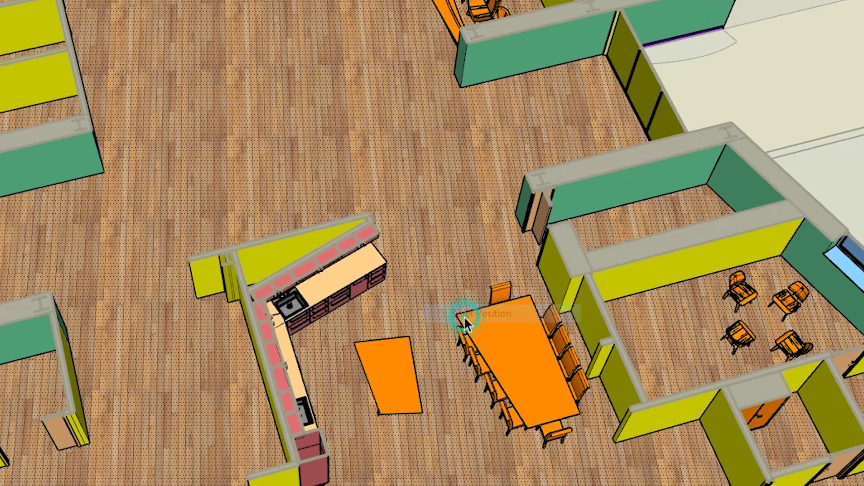
right_click(291, 128)
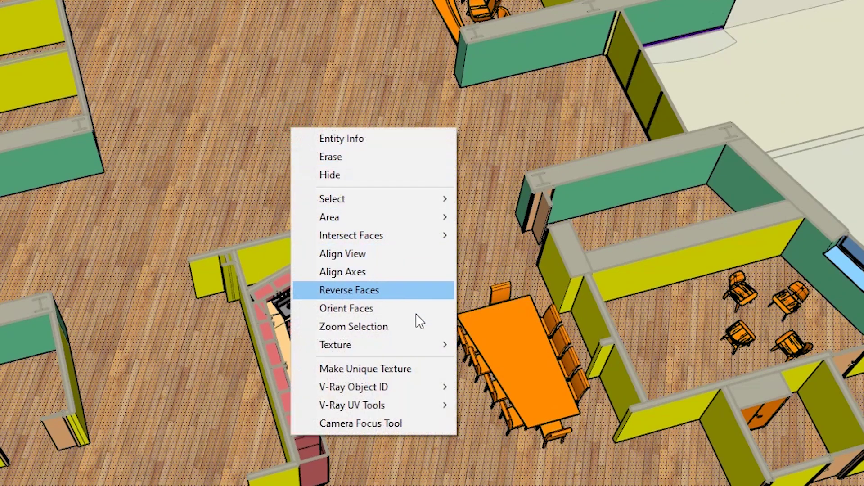
left_click(411, 344)
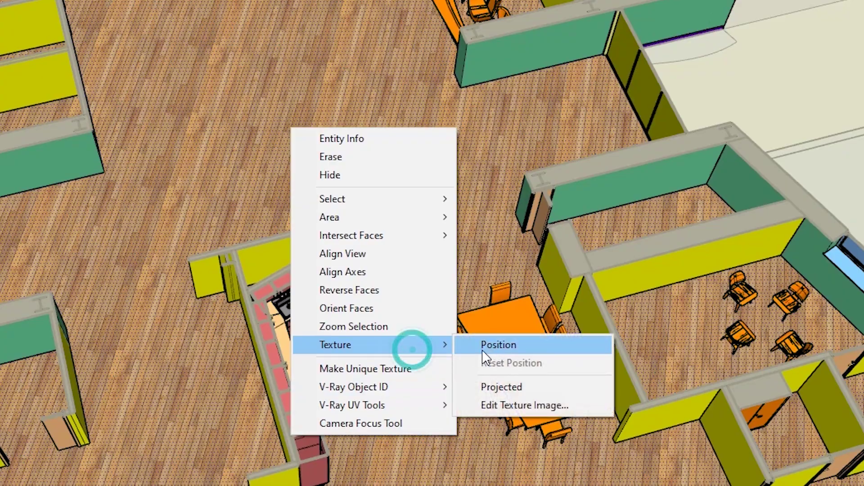
left_click(490, 347)
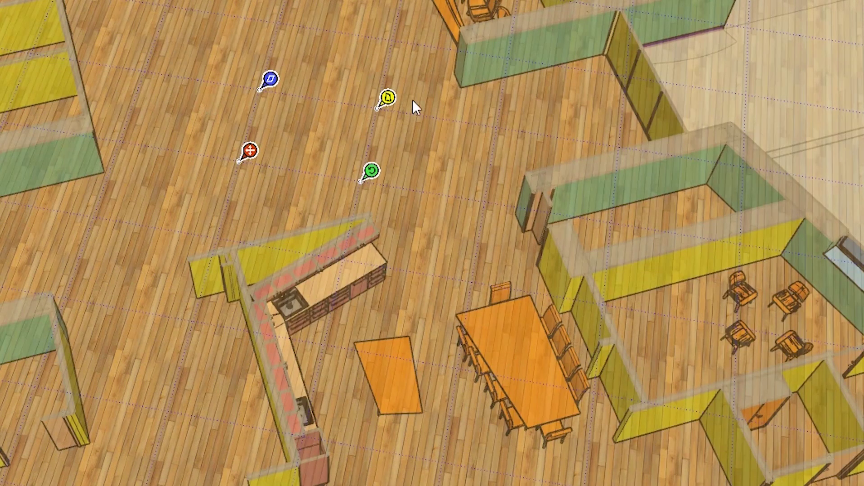
mouse_move(249, 151)
left_mouse_down()
mouse_move(199, 158)
mouse_move(212, 185)
mouse_move(250, 131)
mouse_move(257, 136)
left_mouse_up()
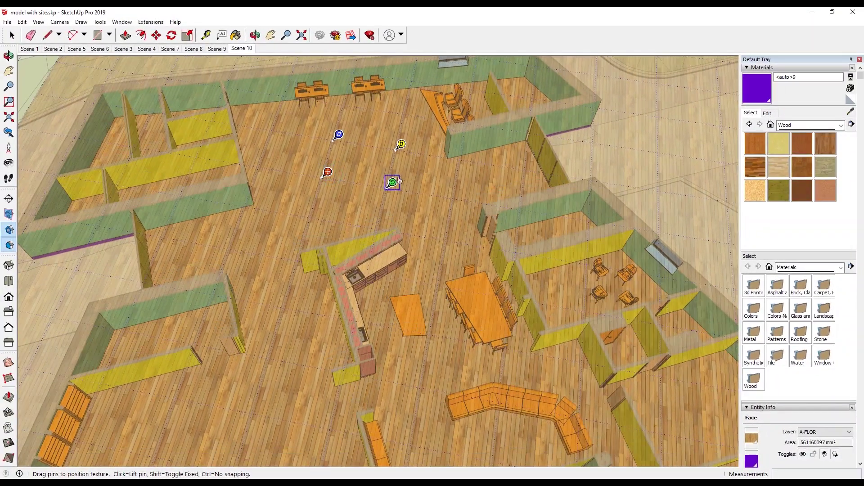
left_click_drag(393, 185, 345, 220)
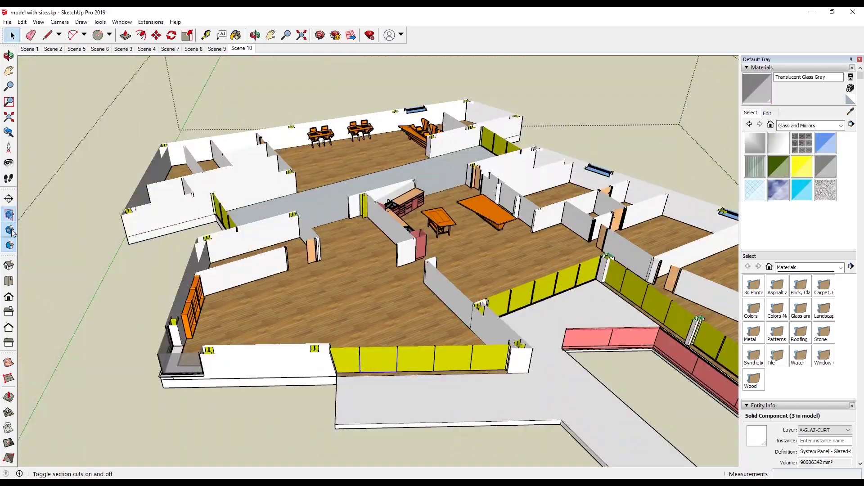
Step: Switch off the section cut and try to paint the front curtain-wall panels with Translucent Glass Gray
left_click(10, 230)
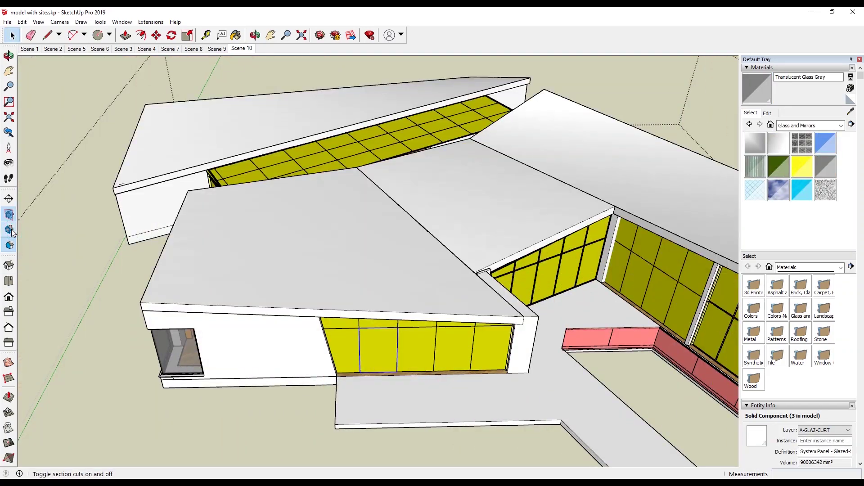
key("b")
scroll(369, 331, "up", 10)
scroll(382, 335, "up", 1)
left_click(320, 333)
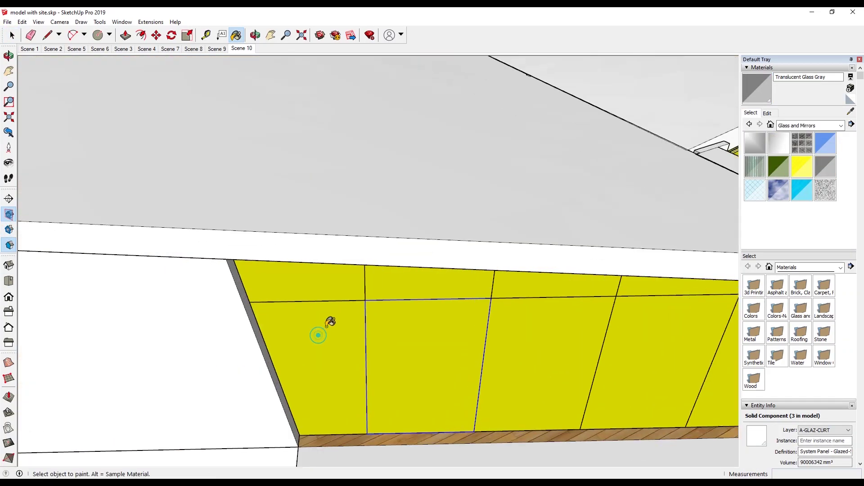
left_click(378, 312)
scroll(386, 335, "down", 4)
Step: Open the repeated lower middle panel component of the front curtain wall and paint all its faces with Translucent Glass Gray
key("space")
left_click(391, 338)
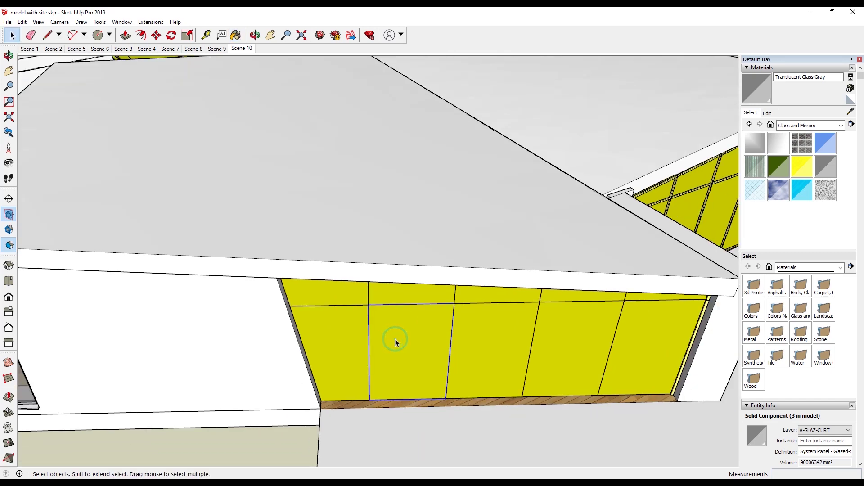
double_click(395, 334)
key("ctrl+a")
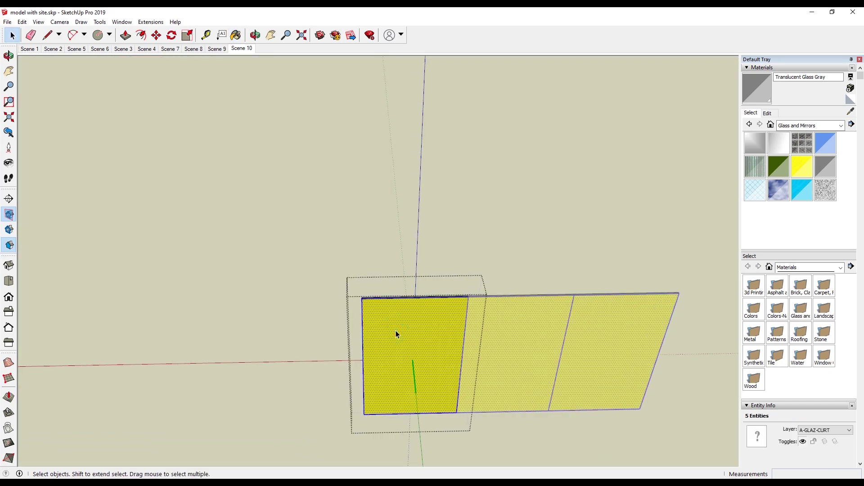
key("b")
scroll(504, 270, "up", 6)
mouse_move(497, 270)
middle_mouse_down()
mouse_move(500, 222)
mouse_move(581, 169)
mouse_move(624, 186)
mouse_move(614, 175)
middle_mouse_up()
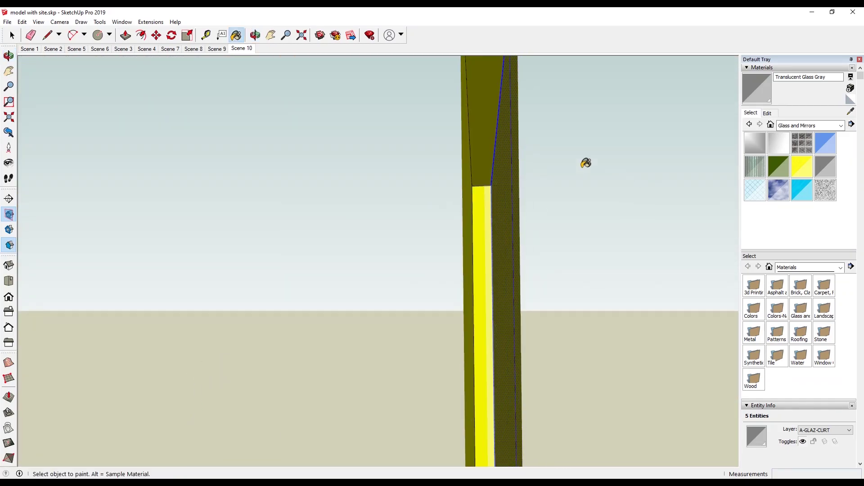
left_click(482, 139)
left_click(483, 198)
key("space")
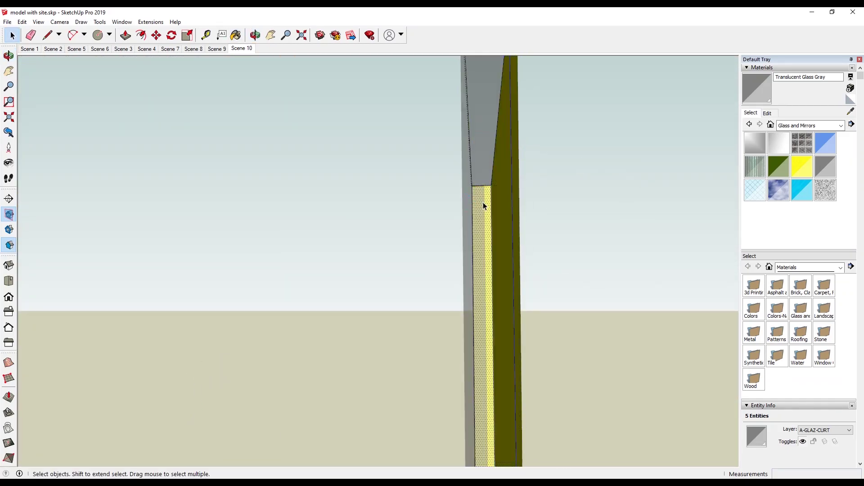
key("Escape")
left_click(483, 202)
left_click(438, 151)
double_click(496, 151)
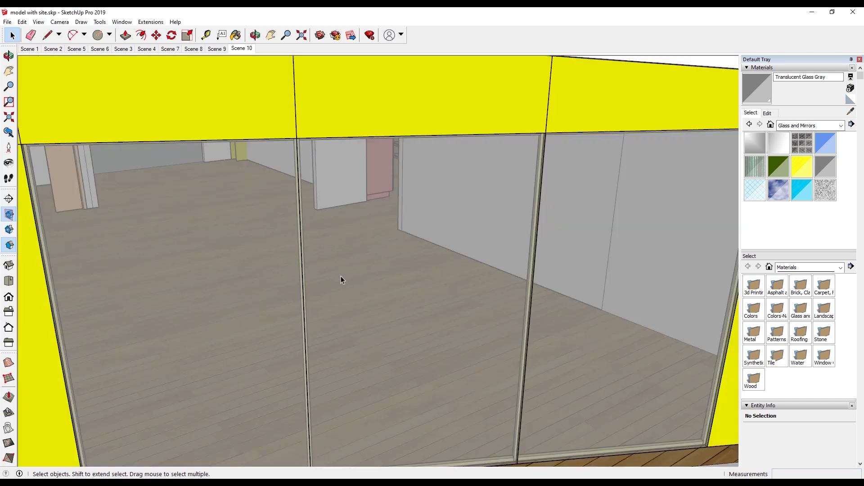
scroll(341, 277, "down", 3)
middle_click_drag(255, 253, 341, 295, "shift")
scroll(441, 266, "down", 3)
Step: Open the component of the lower end panel beside the white wall and paint its front face with Translucent Glass Gray
left_click(277, 280)
left_click(274, 279)
left_click(251, 282)
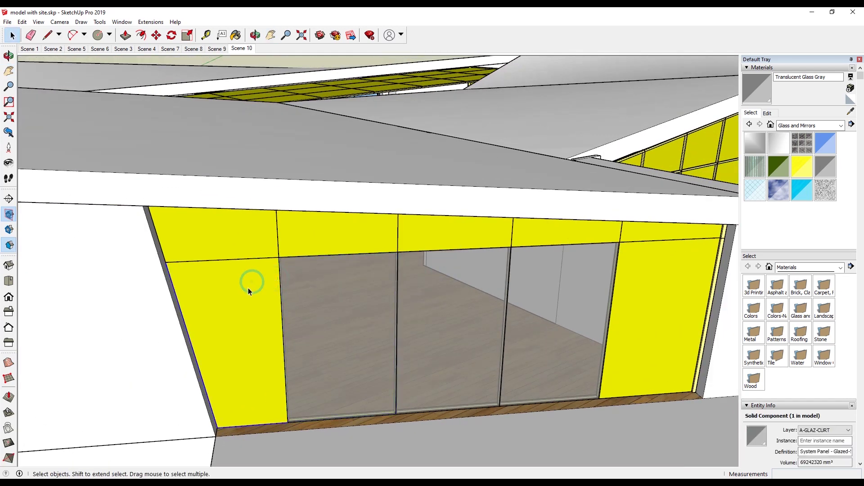
key("b")
left_click(248, 288)
key("space")
double_click(255, 289)
triple_click(256, 289)
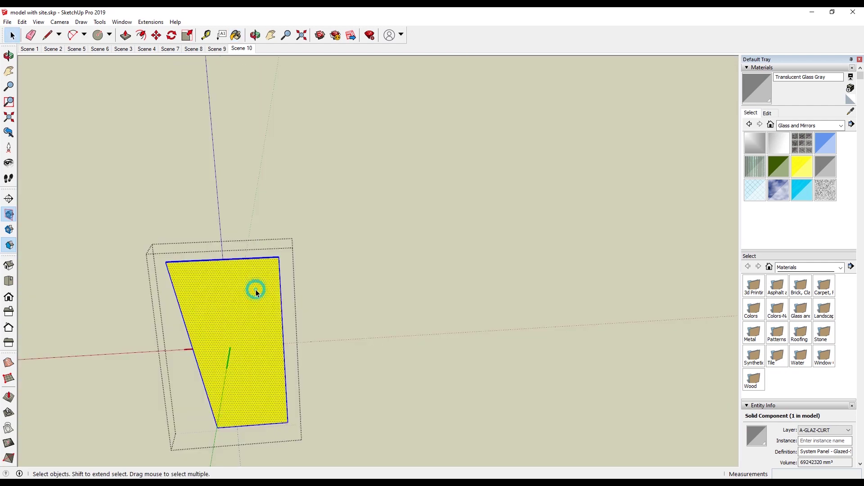
key("b")
left_click(260, 285)
key("space")
left_click(306, 278)
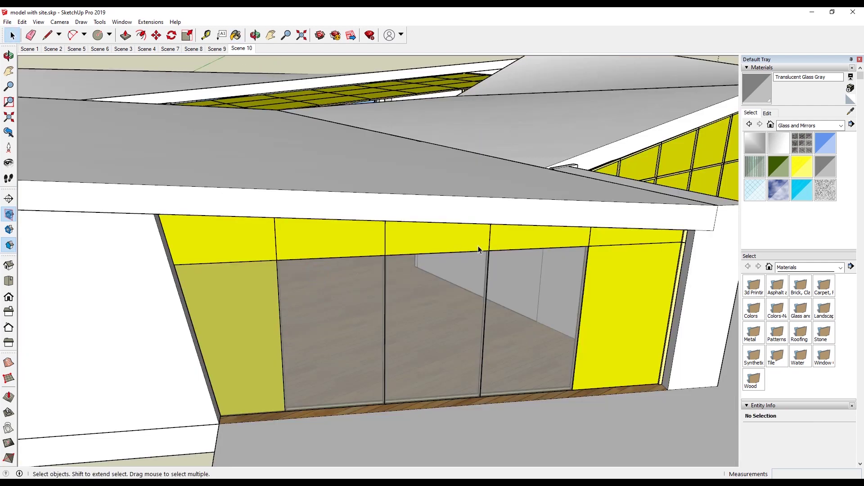
Step: Sample the yellow material of the upper glazing panels and turn it into a medium gray glass with 60 opacity
key("b")
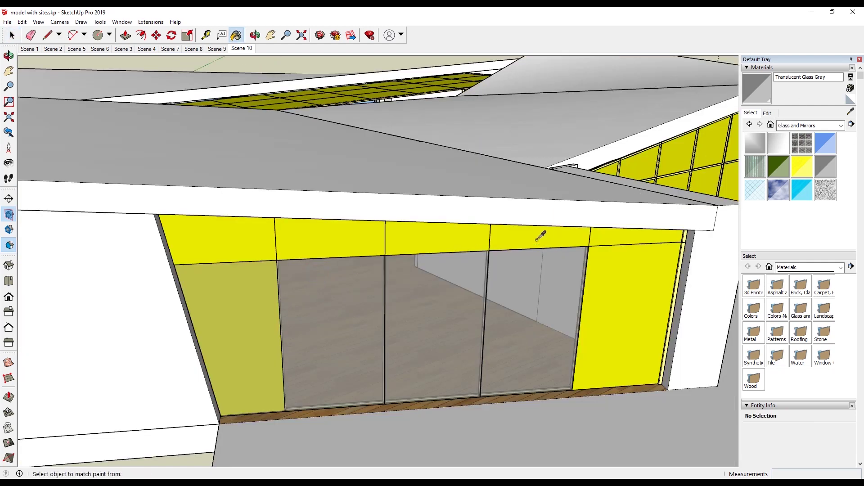
left_click(539, 238, "alt")
left_click(767, 113)
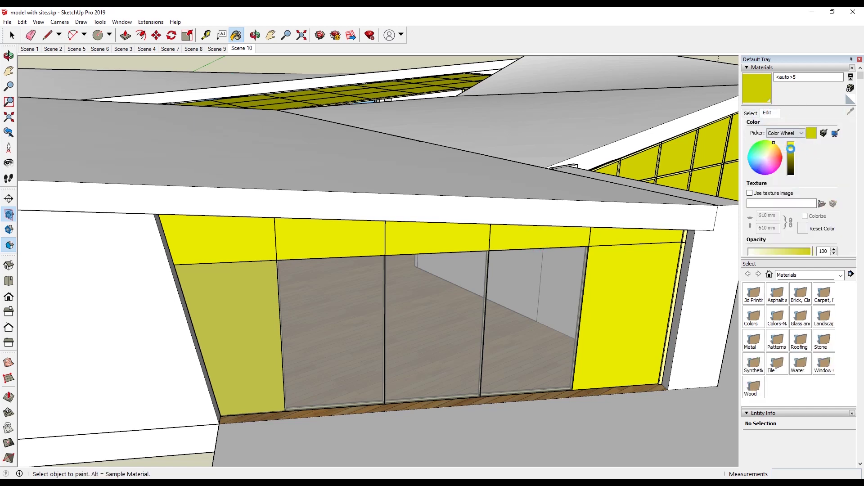
scroll(792, 135, "down", 3)
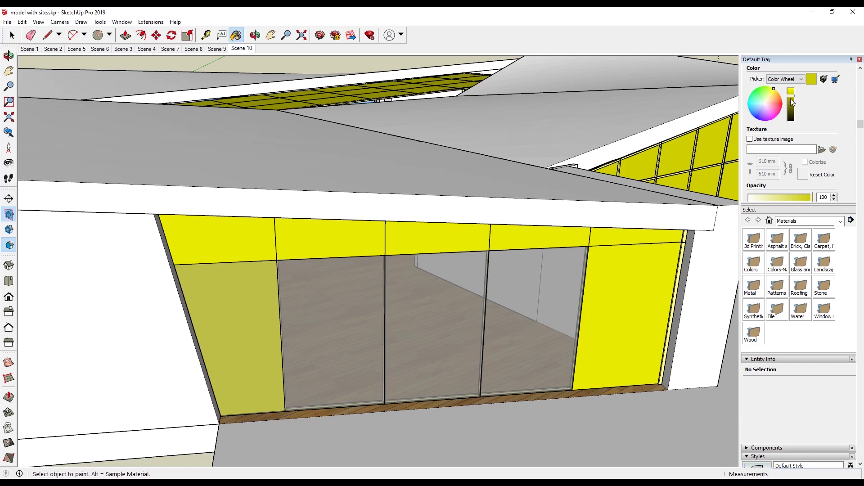
left_click(766, 104)
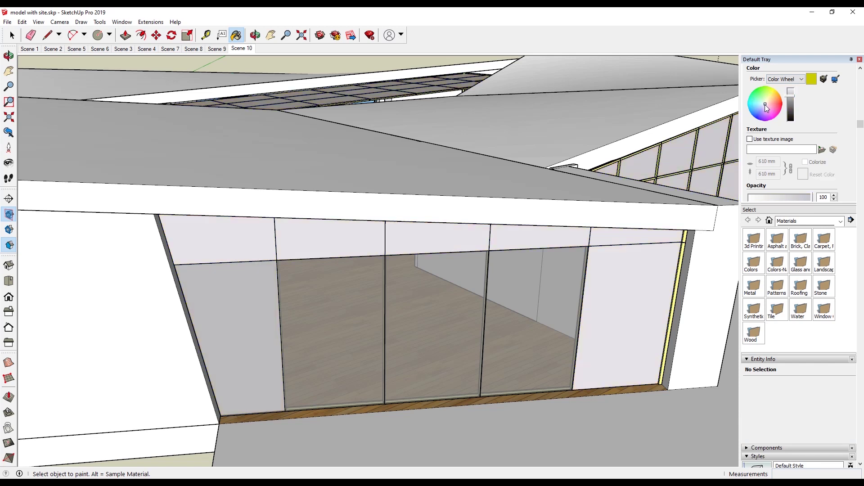
scroll(798, 116, "up", 3)
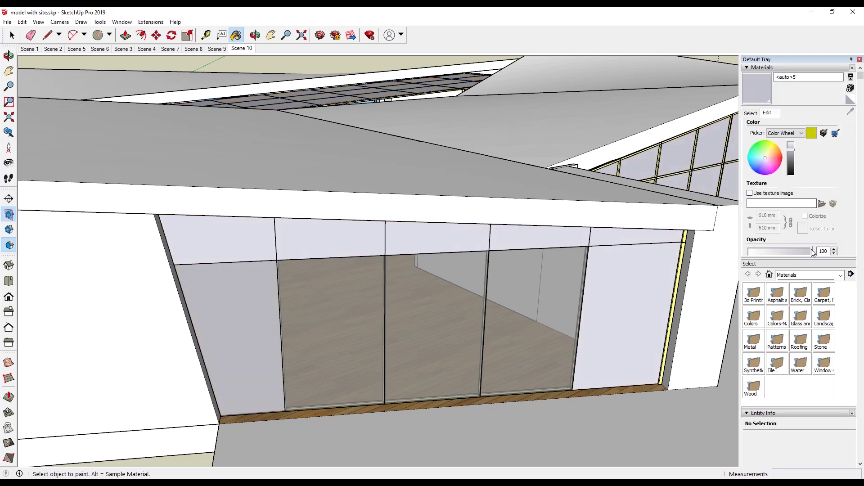
left_click_drag(813, 252, 789, 252)
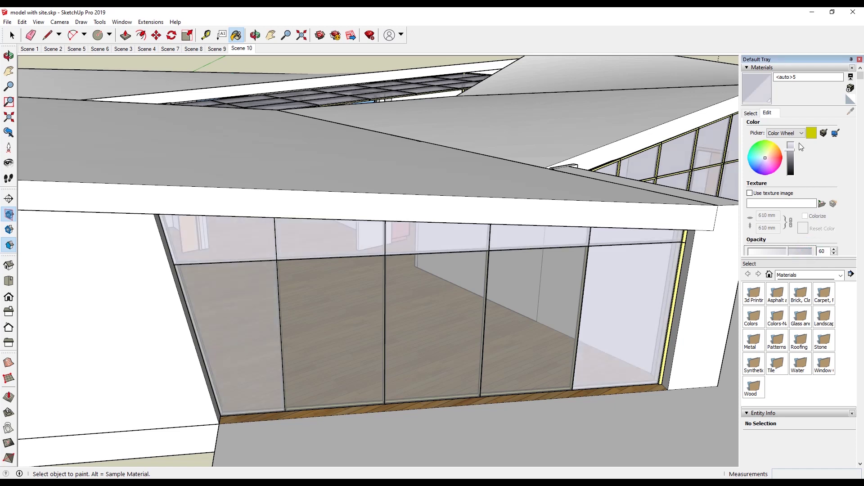
left_click_drag(792, 147, 793, 159)
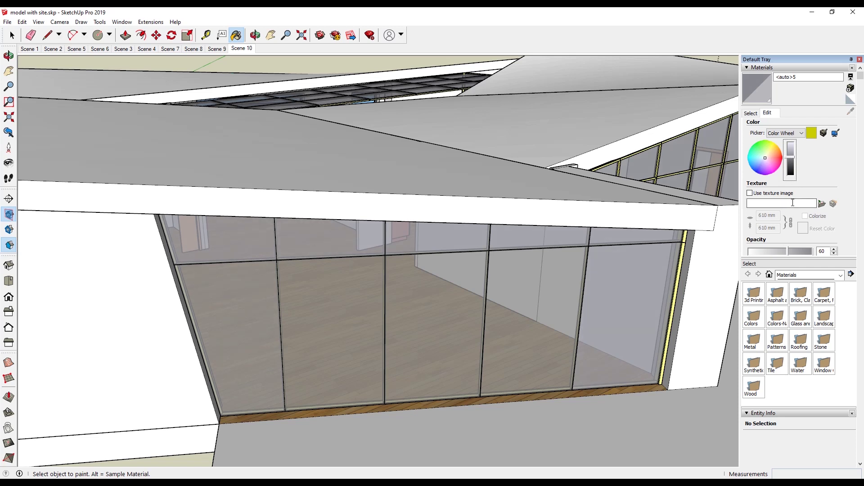
scroll(541, 259, "down", 2)
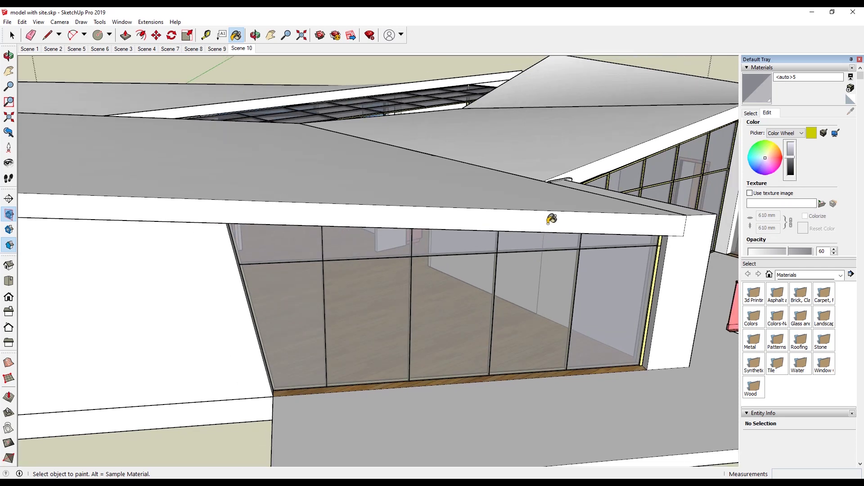
Step: Sample the yellow mullion material at the end of the curtain wall and darken its color fully to black
key("space")
key("h")
middle_click_drag(440, 225, 560, 296)
scroll(605, 293, "up", 3)
scroll(637, 259, "up", 4)
key("space")
left_click(642, 241)
key("b")
left_click(643, 236, "alt")
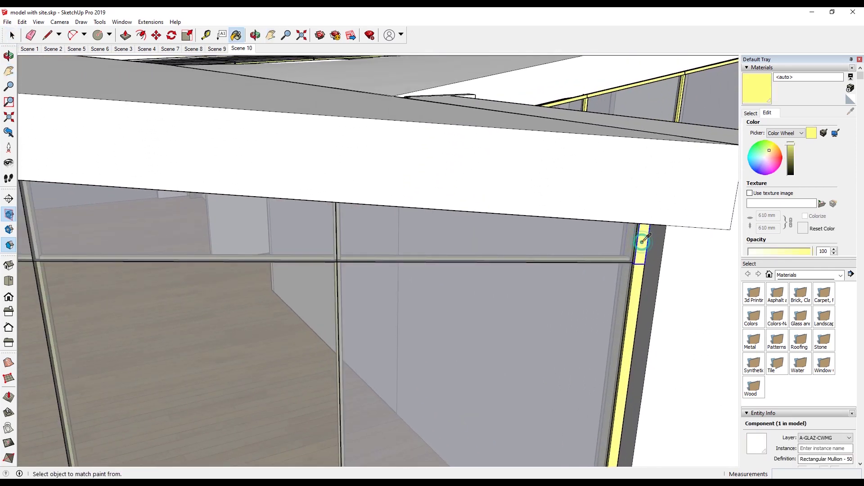
scroll(800, 160, "down", 5)
scroll(799, 159, "up", 5)
left_click_drag(791, 145, 793, 182)
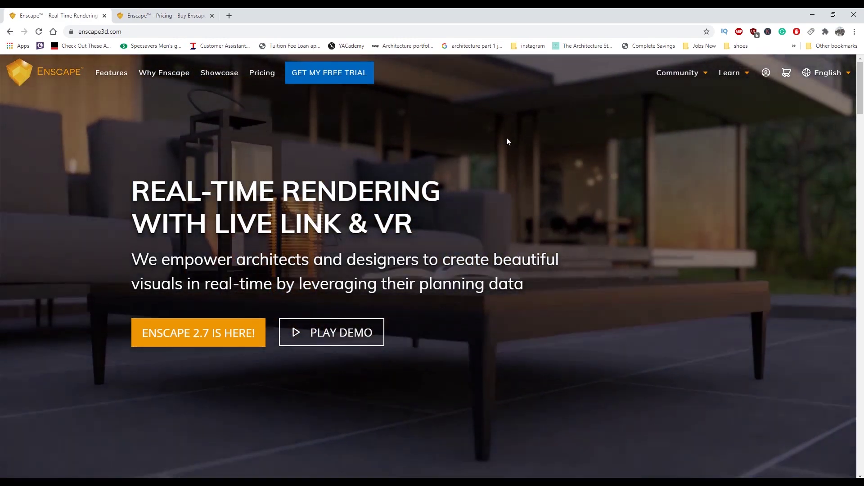
Step: Review the Enscape home page for its features, compatible design programs, showcase renders and customer testimonial
scroll(44, 229, "down", 10)
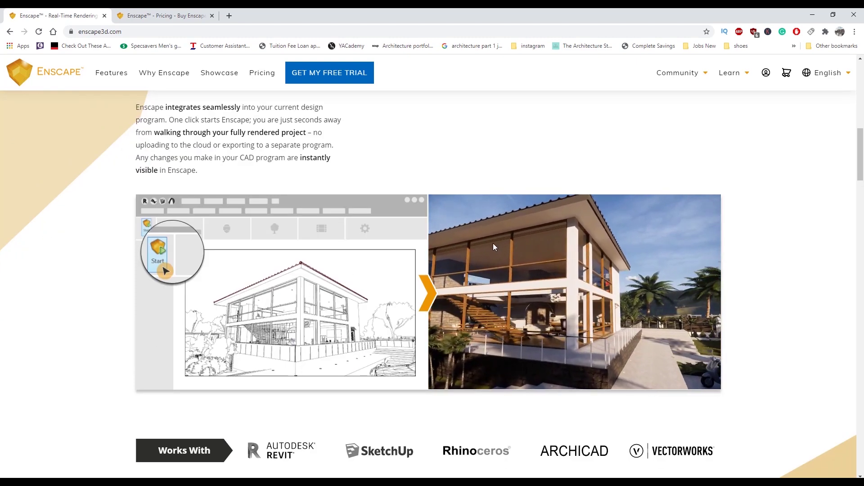
scroll(617, 235, "down", 10)
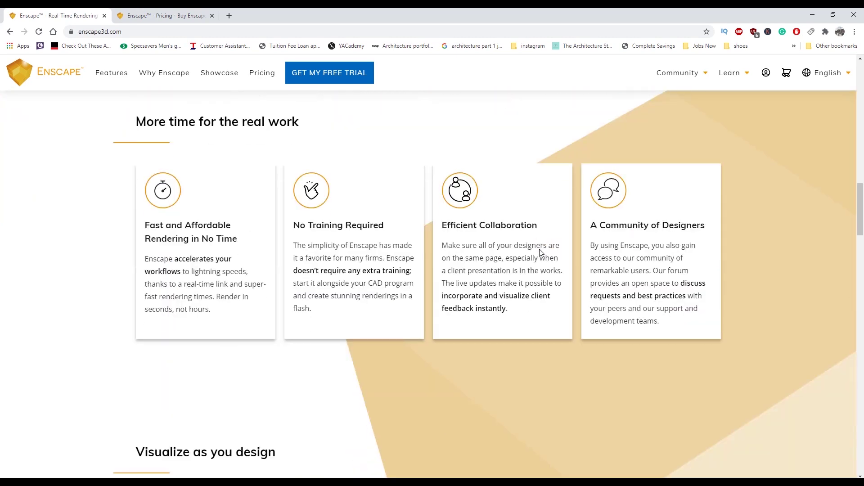
scroll(499, 252, "down", 10)
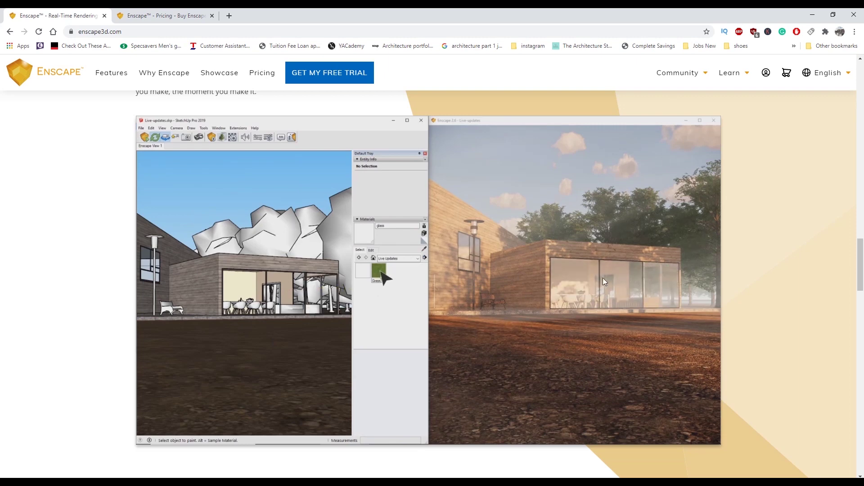
scroll(566, 280, "down", 10)
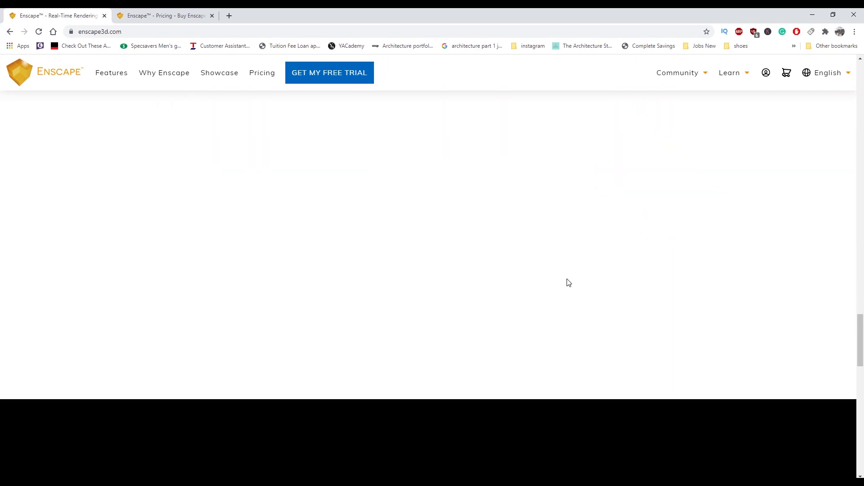
scroll(567, 280, "up", 4)
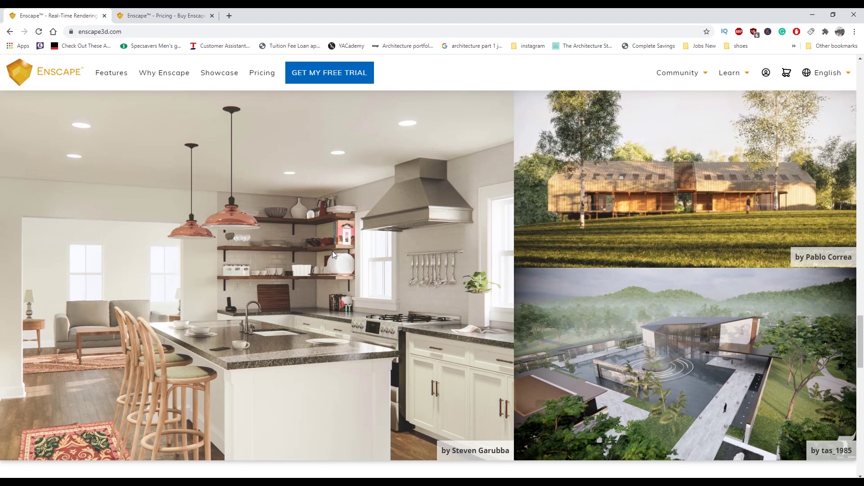
scroll(332, 251, "down", 6)
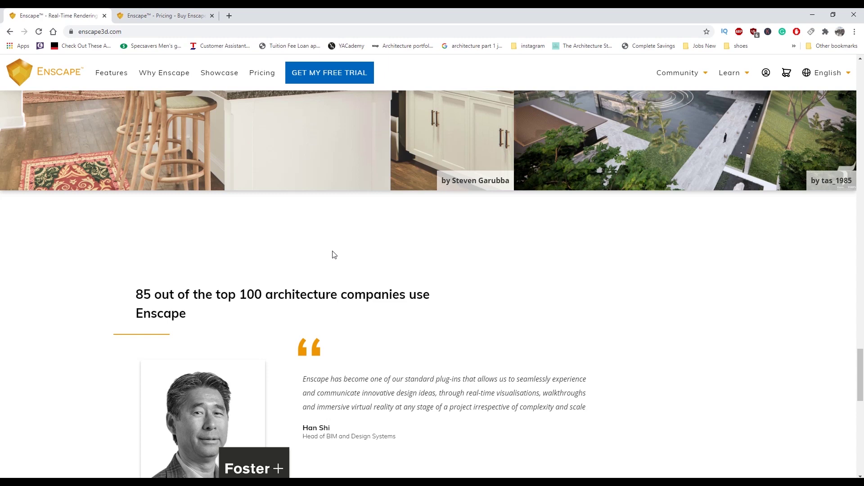
scroll(333, 254, "down", 2)
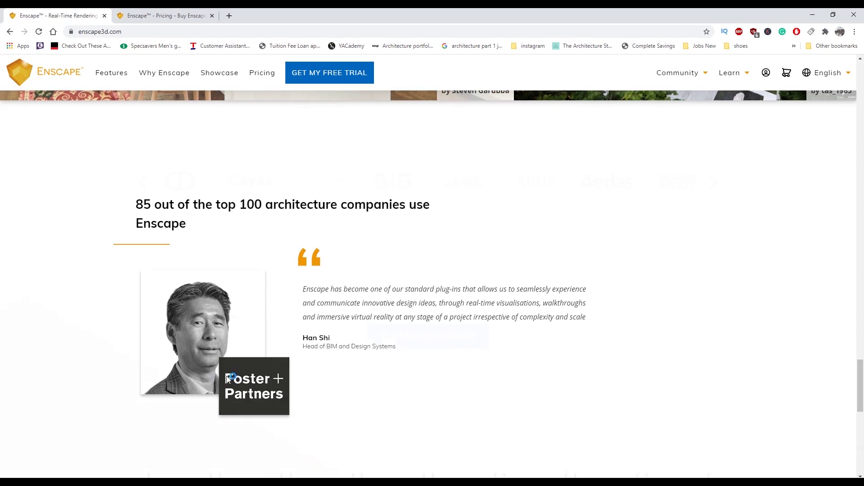
Step: Compare the monthly and annual billing prices of the Fixed-Seat License on the Enscape pricing page
scroll(288, 194, "down", 1)
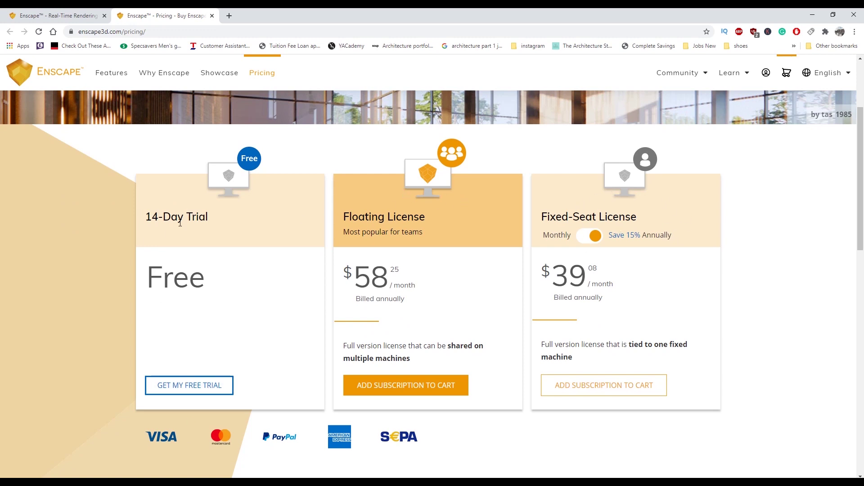
left_click(594, 238)
left_click(585, 234)
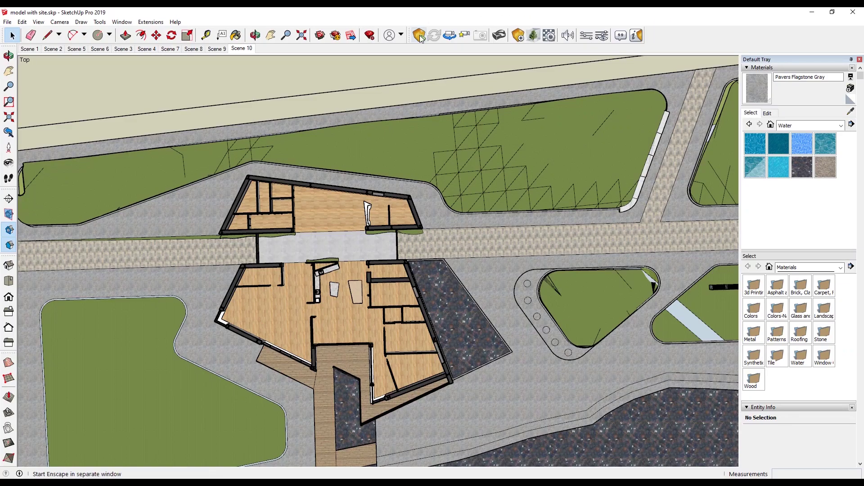
Step: Start Enscape from the SketchUp model and reposition its render window, framing the building from above
left_click(420, 36)
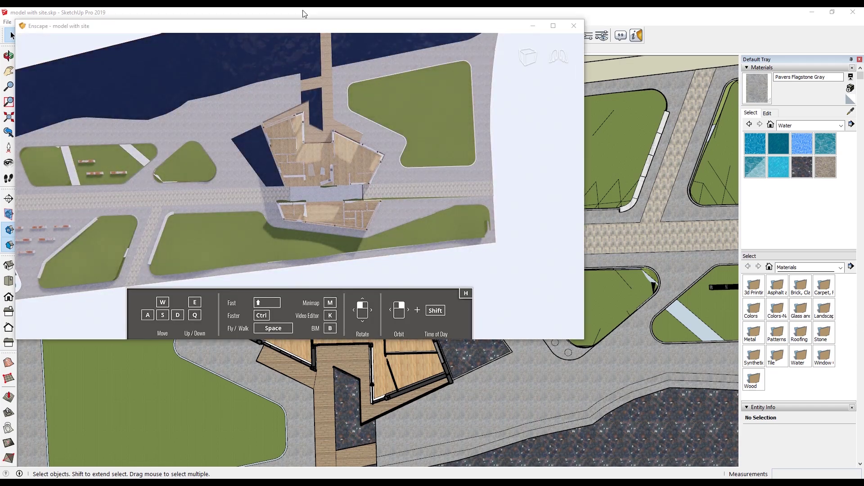
left_click_drag(309, 26, 404, 51)
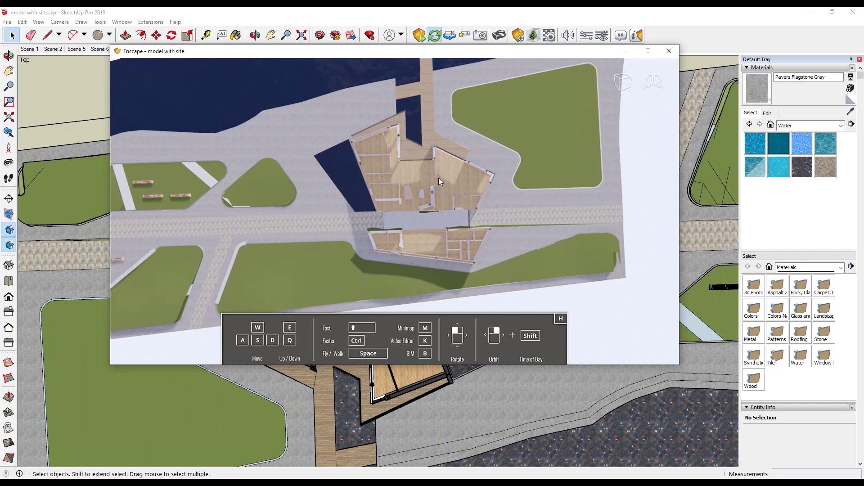
scroll(438, 178, "up", 3)
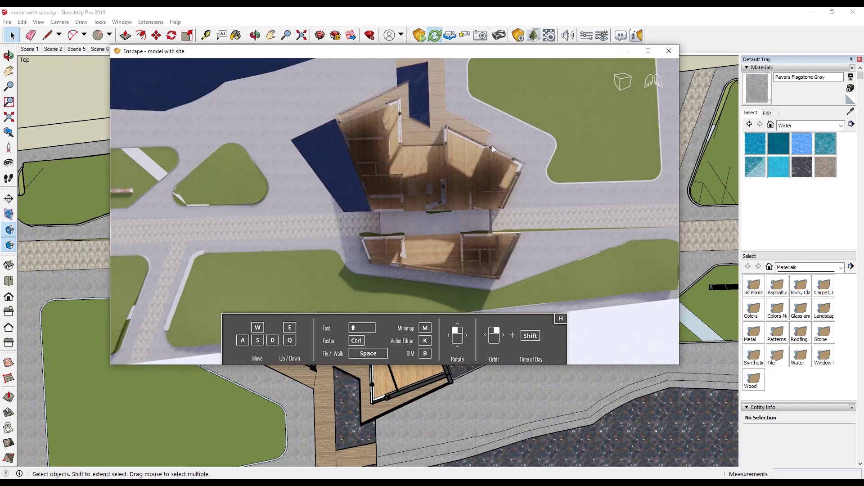
scroll(431, 162, "up", 3)
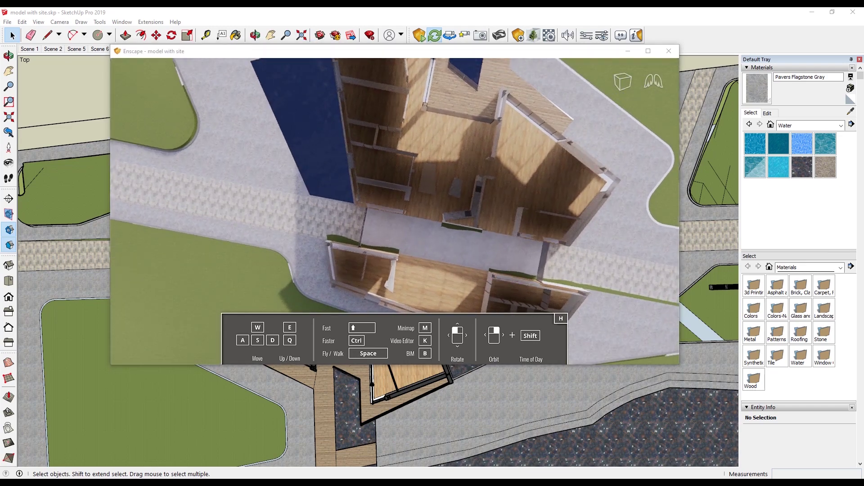
middle_click_drag(432, 180, 399, 179)
left_click_drag(535, 58, 510, 67)
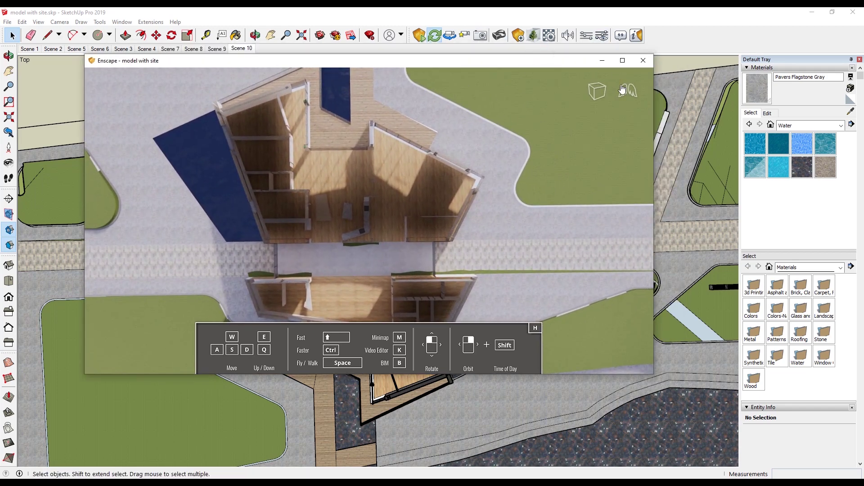
Step: Switch the Enscape view to orthographic projection and frame the building plan in the render window
mouse_move(597, 91)
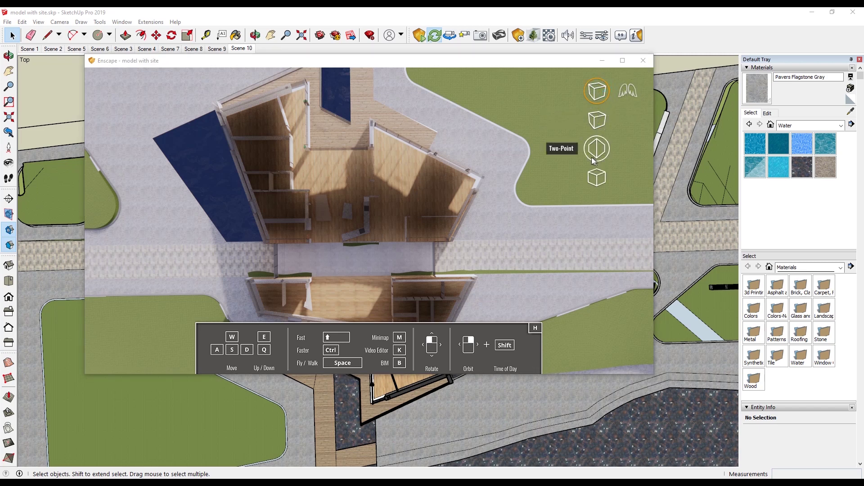
left_click(597, 179)
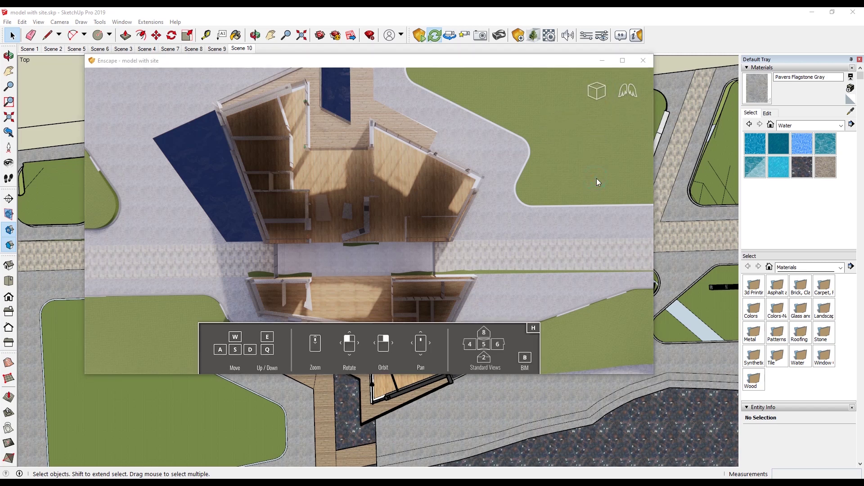
scroll(281, 261, "up", 10)
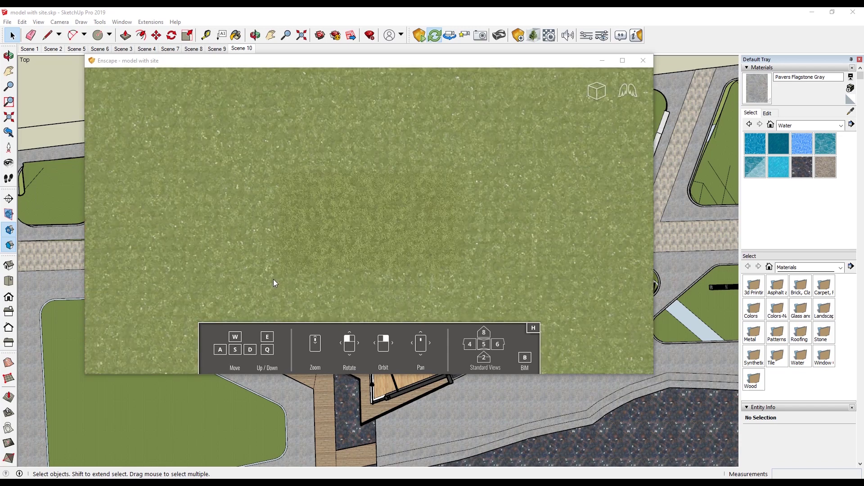
scroll(274, 279, "down", 5)
right_click_drag(270, 265, 282, 328)
scroll(245, 388, "down", 3)
right_click_drag(397, 240, 489, 137)
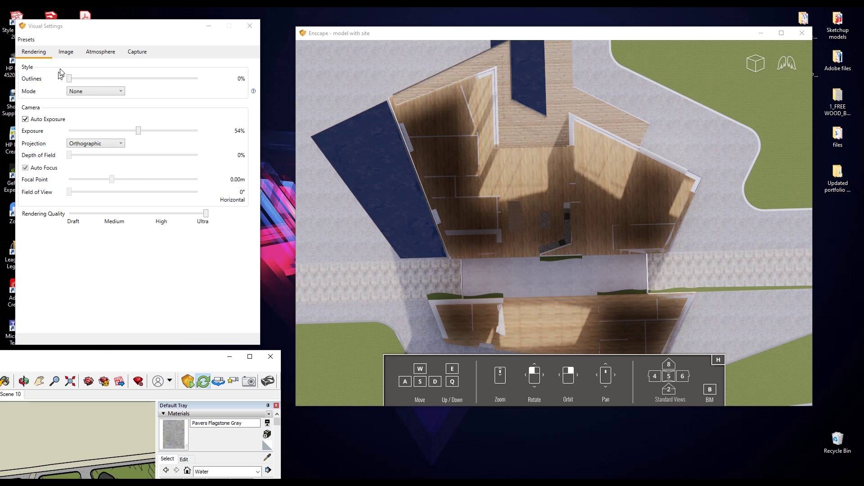
Step: Set the Enscape image adjustments to Highlights -25%, Shadows -100%, Saturation 86% and Color Temperature 9951K
left_click(66, 51)
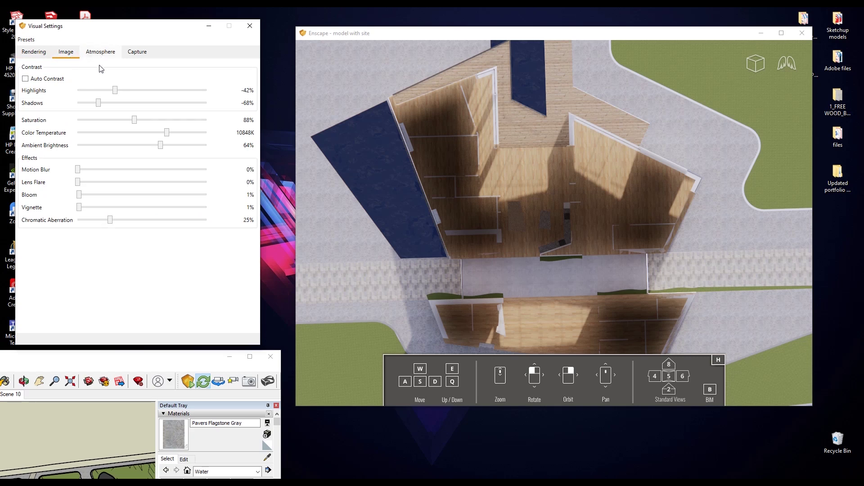
left_click(98, 103)
left_click_drag(114, 106, 25, 120)
left_click_drag(114, 90, 159, 132)
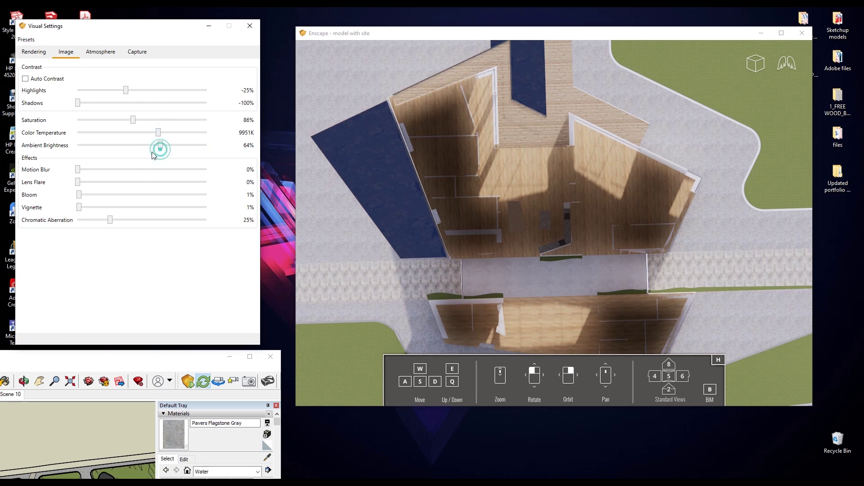
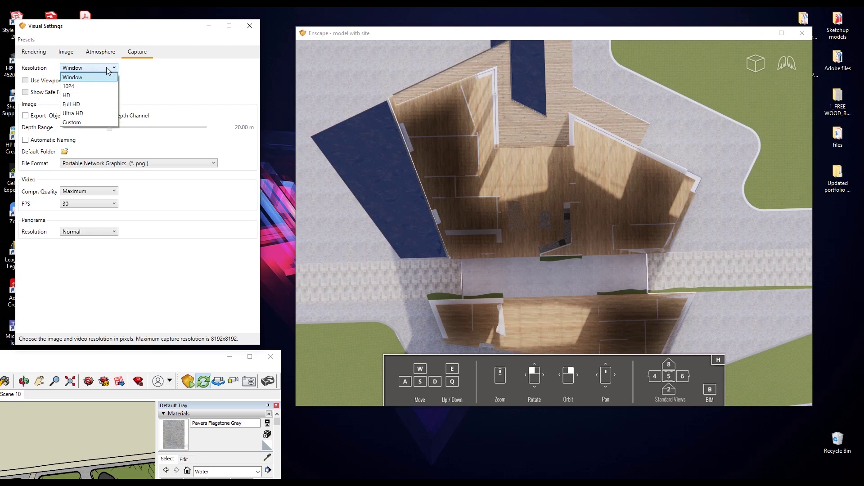
Step: Set the Enscape capture resolution to Ultra HD and turn off the safe frame
left_click(84, 113)
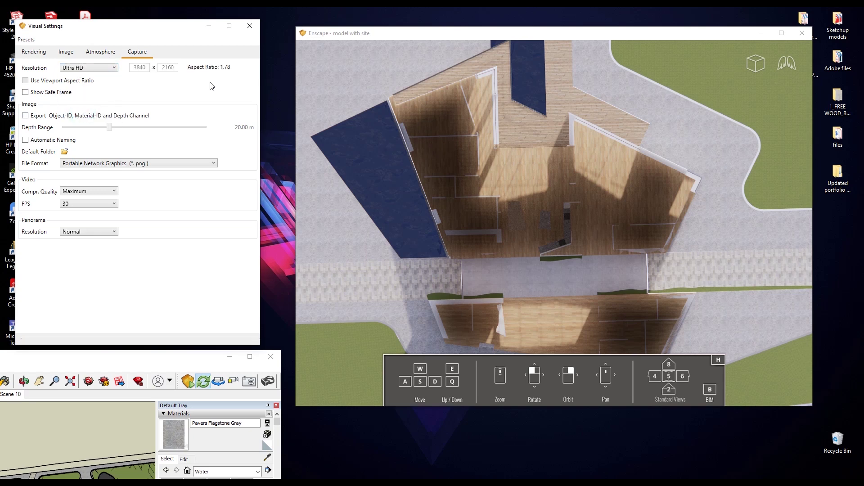
left_click(54, 93)
left_click(52, 83)
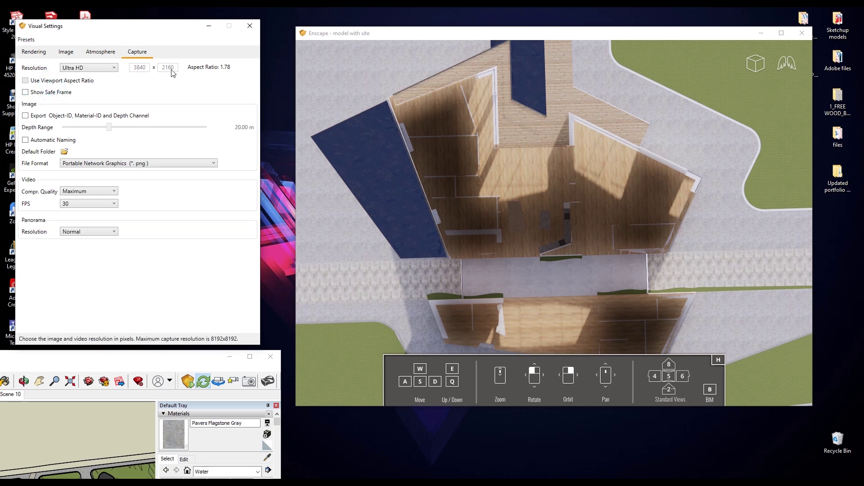
left_click(387, 118)
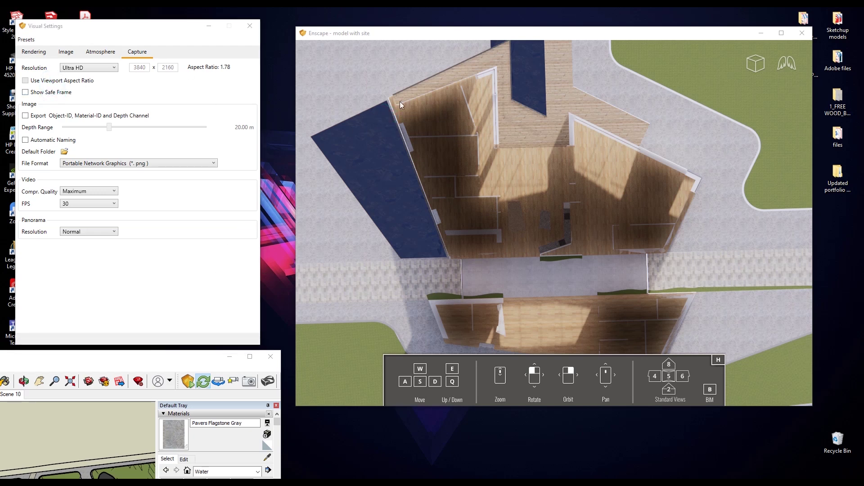
Step: Close the Enscape render window, reposition the SketchUp window beside the visual settings, and restart Enscape
left_click(802, 33)
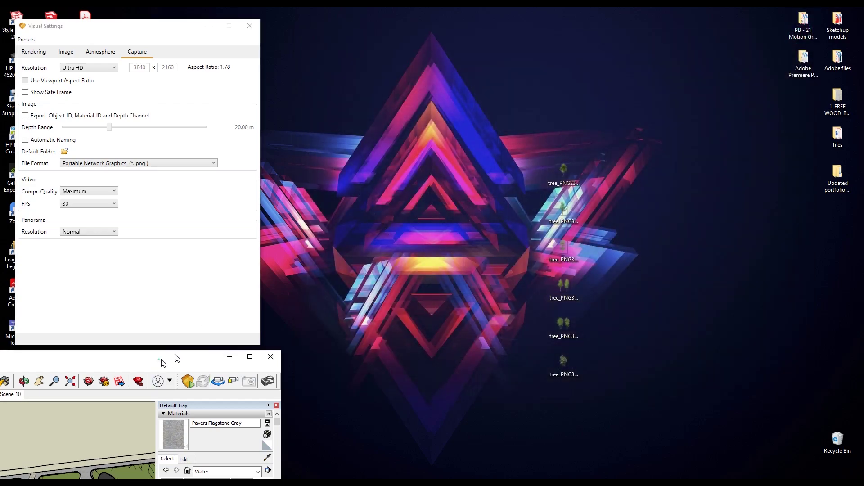
left_click_drag(162, 360, 679, 39)
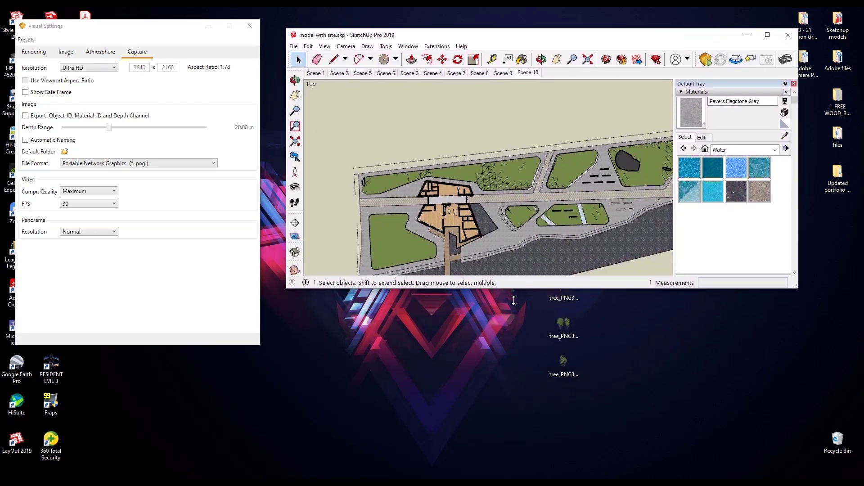
left_click(706, 59)
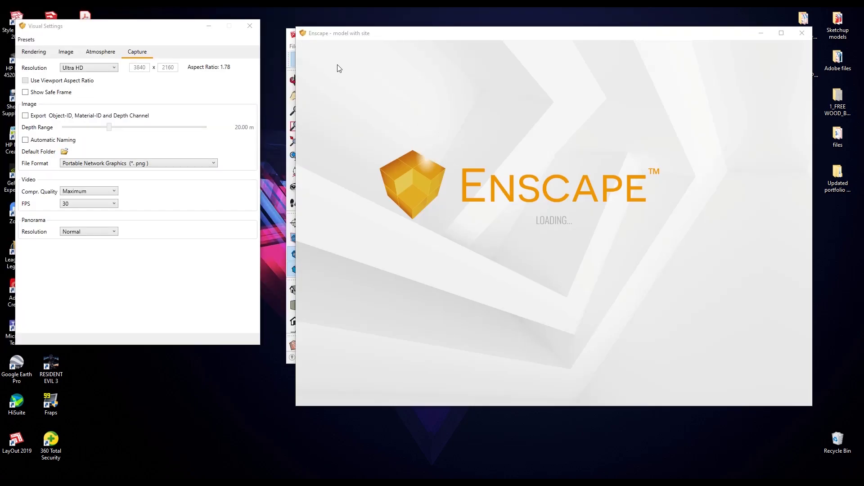
left_click(198, 262)
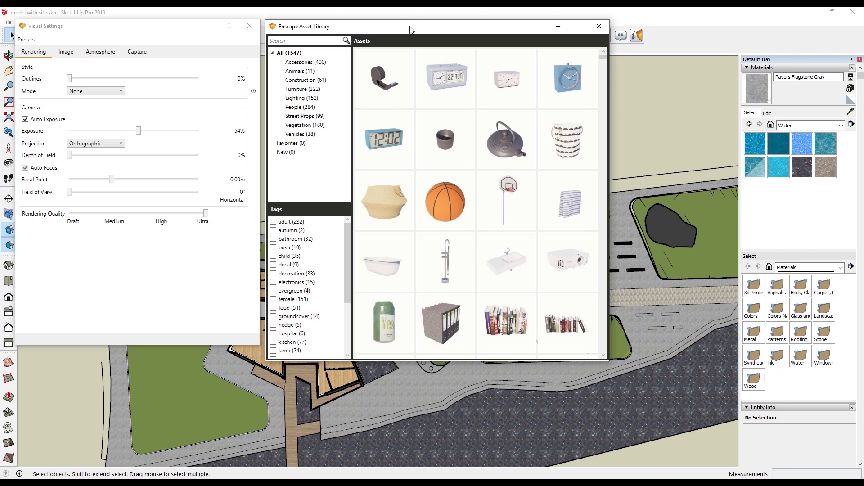
Step: Browse the accessory models in the Enscape Asset Library
mouse_move(572, 119)
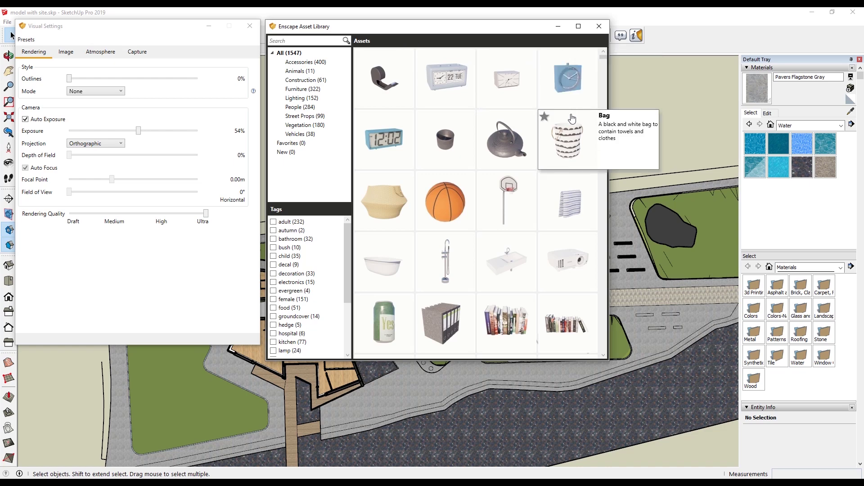
scroll(565, 130, "down", 3)
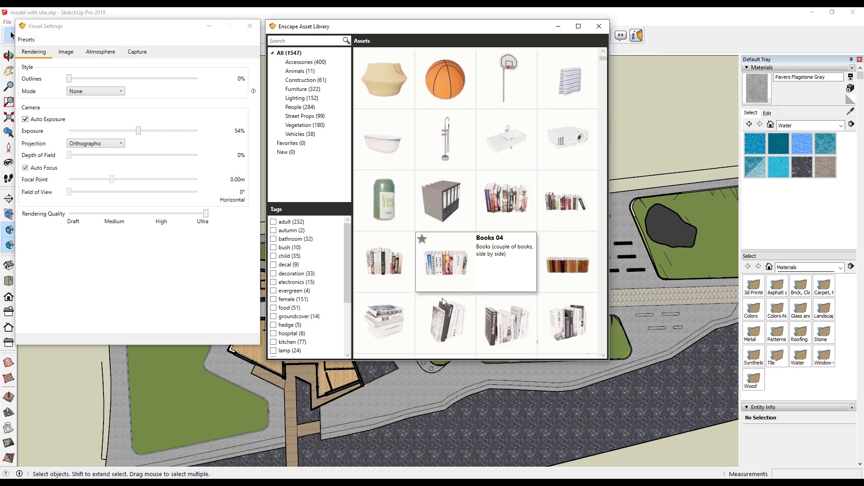
mouse_move(588, 146)
scroll(587, 153, "down", 10)
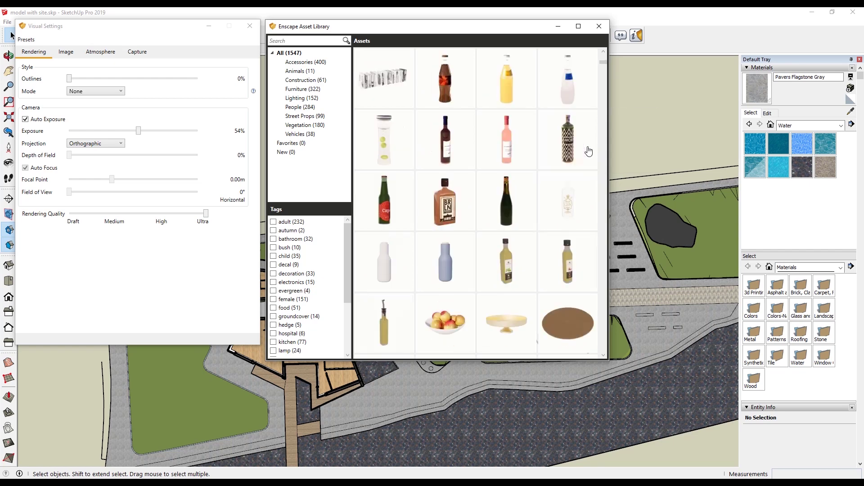
scroll(585, 163, "down", 3)
mouse_move(585, 164)
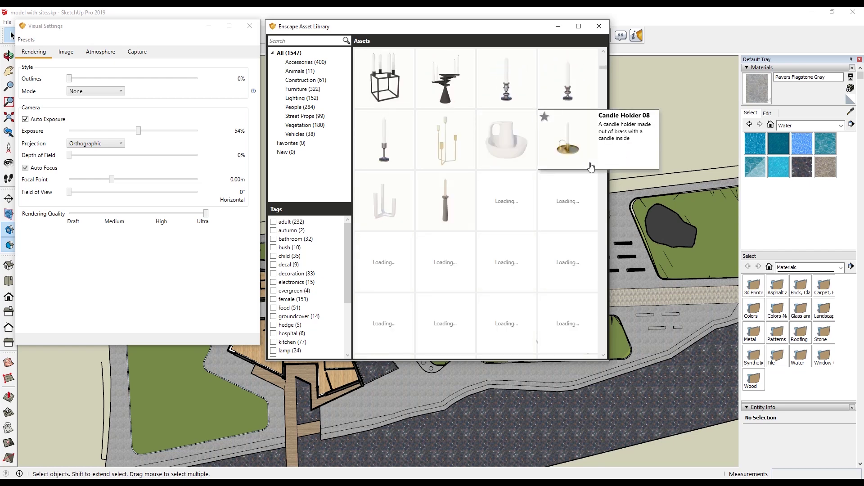
mouse_move(582, 186)
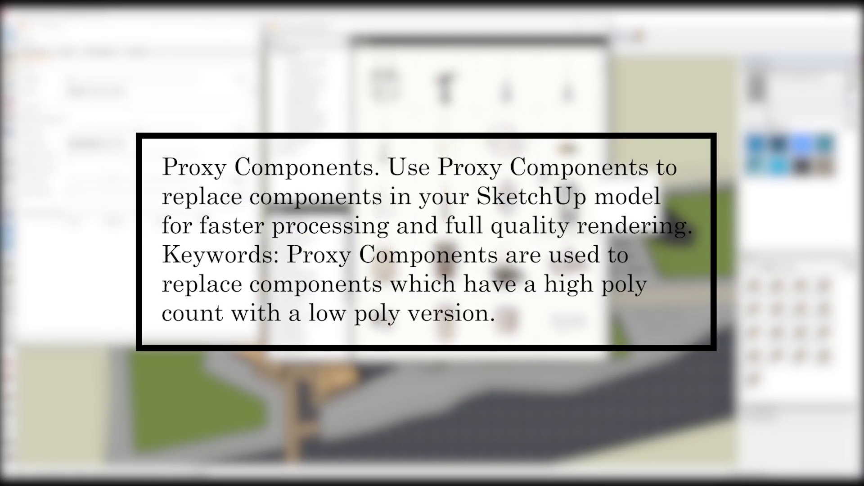
scroll(582, 185, "down", 2)
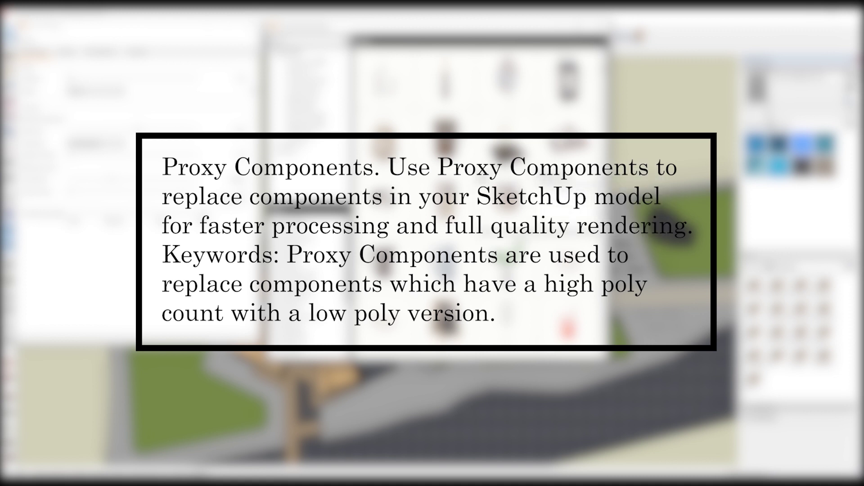
scroll(534, 135, "down", 1)
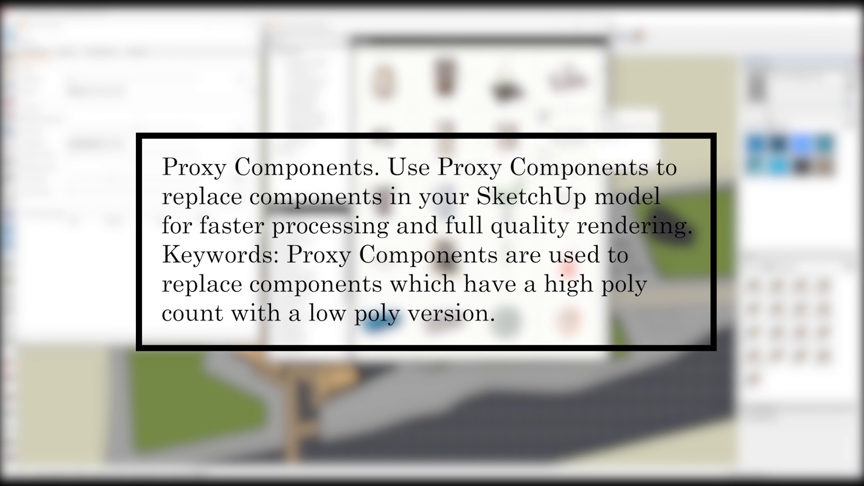
scroll(575, 128, "down", 2)
scroll(574, 129, "down", 4)
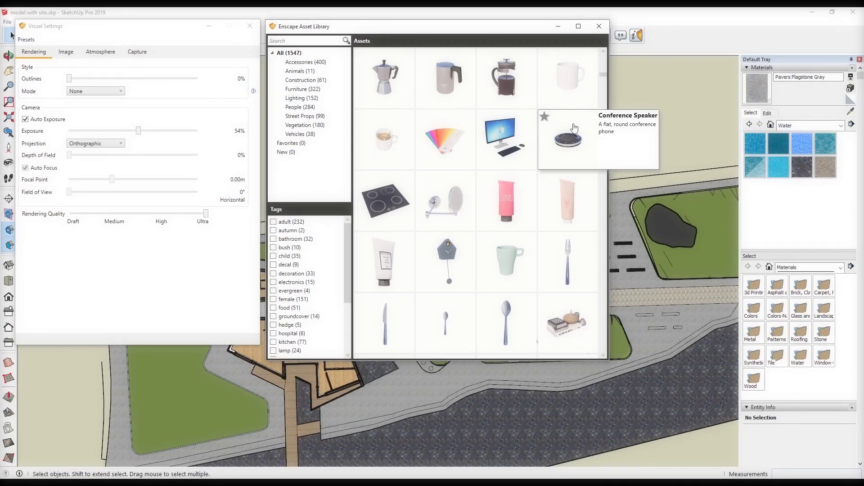
scroll(568, 132, "down", 1)
scroll(566, 142, "down", 3)
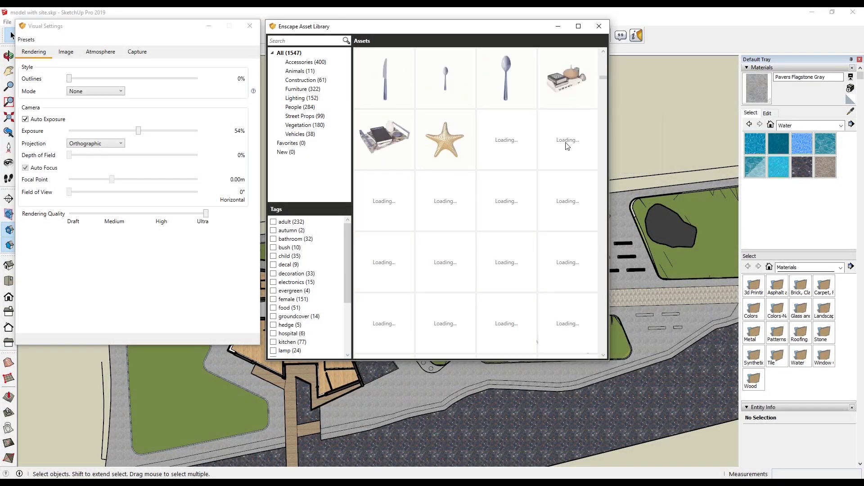
scroll(568, 145, "down", 2)
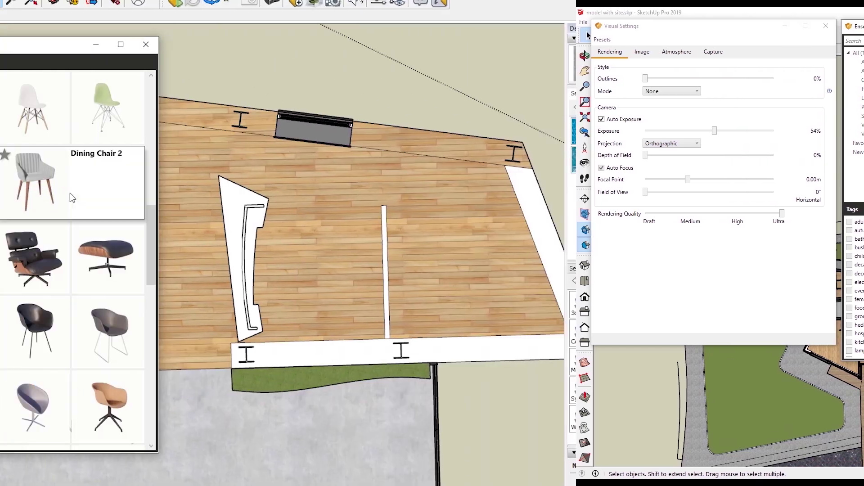
Step: Pick an office chair from the asset library's "chair" results and place it behind the reception desk
scroll(70, 193, "down", 3)
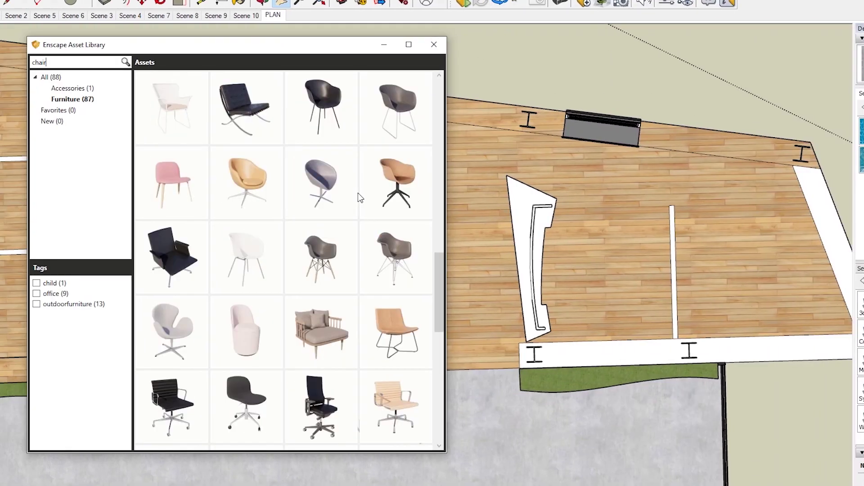
scroll(360, 198, "down", 1)
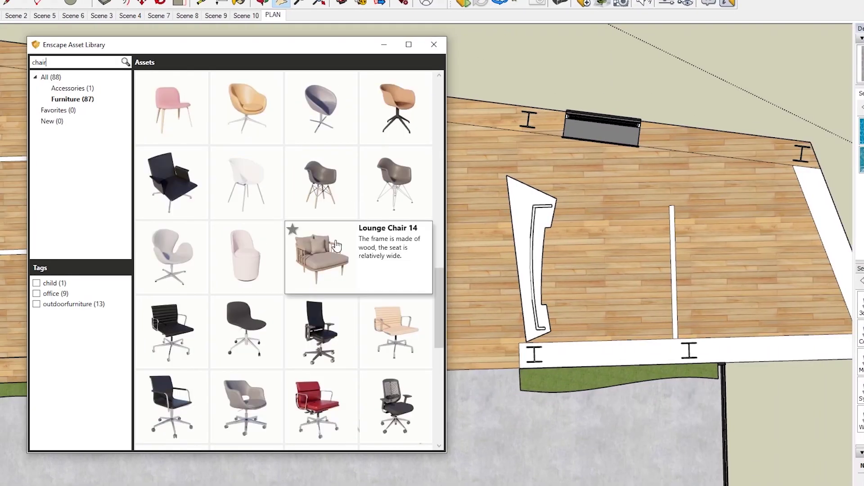
scroll(323, 268, "down", 1)
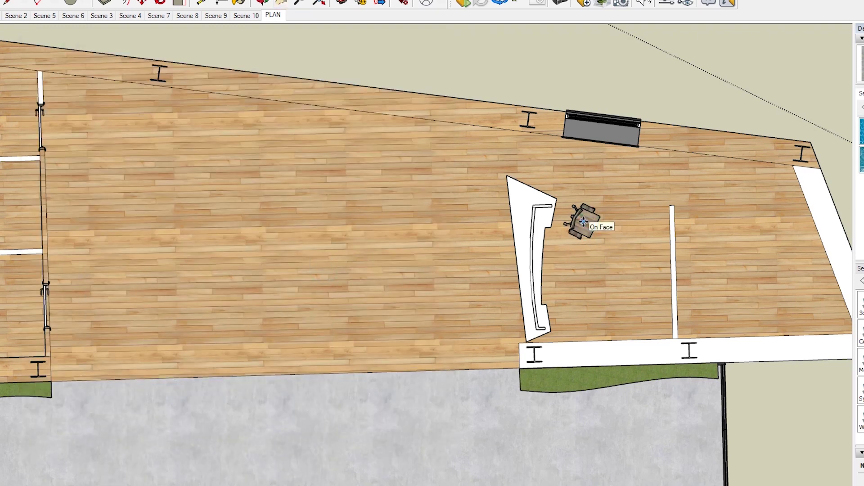
left_click(583, 227)
Step: Rotate the office chair to face the reception desk and move it up to the desk's upper part
key("q")
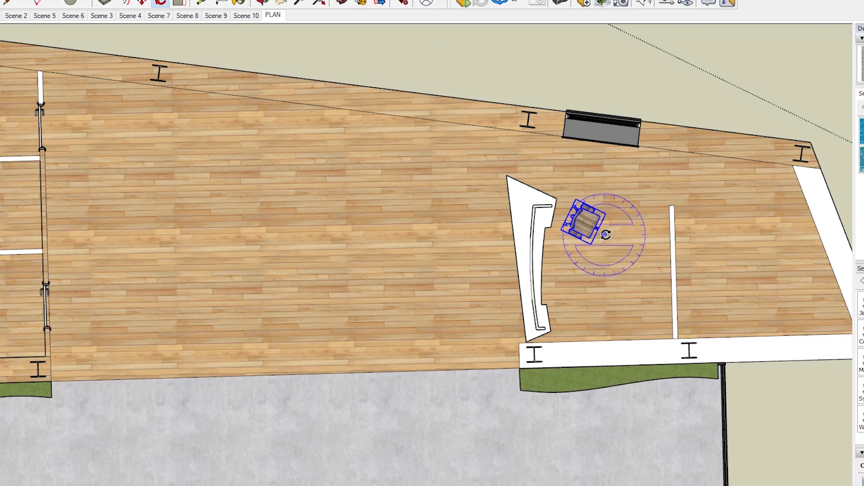
left_click(608, 234)
left_click(638, 234)
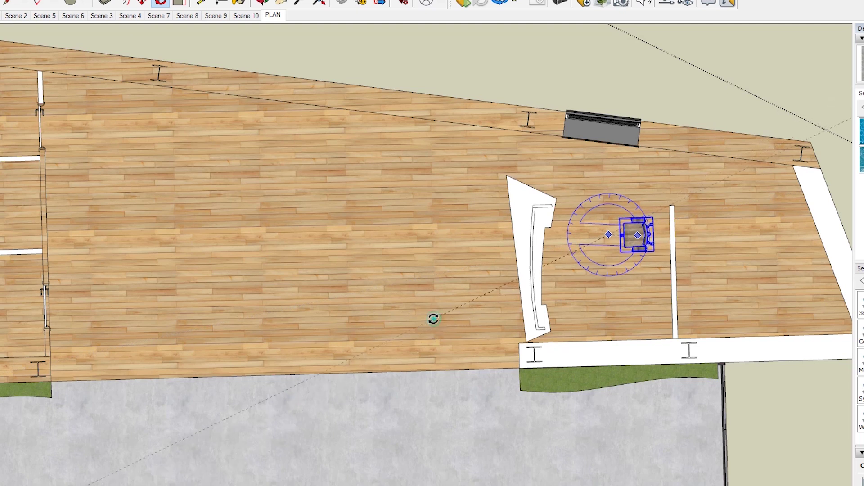
left_click(433, 319)
key("m")
left_click(646, 279)
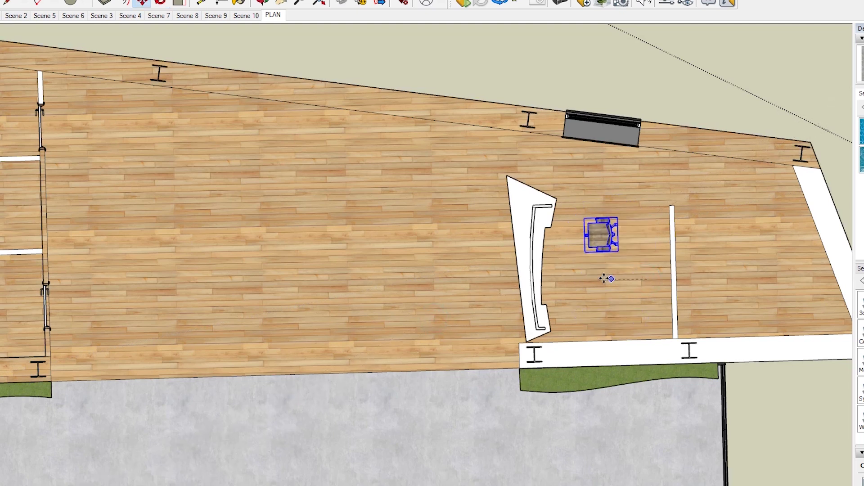
left_click(588, 269)
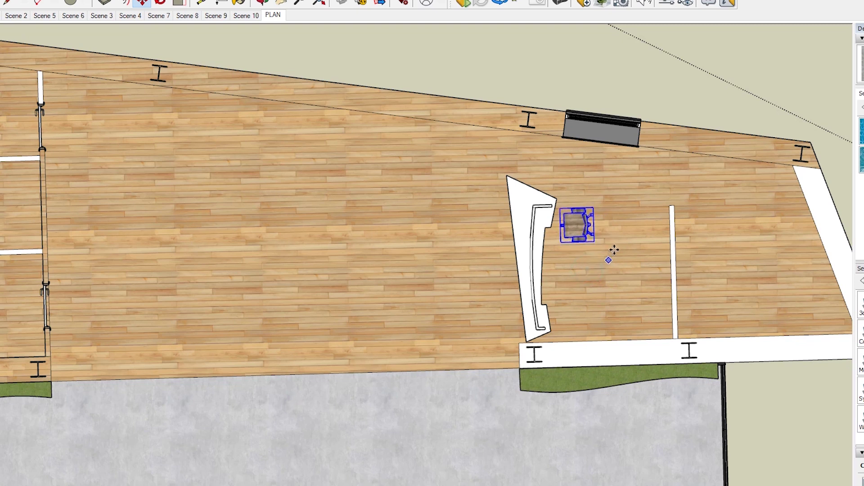
Step: Copy the office chair twice along the reception desk to form an evenly spaced row of three
left_click(626, 230, "ctrl")
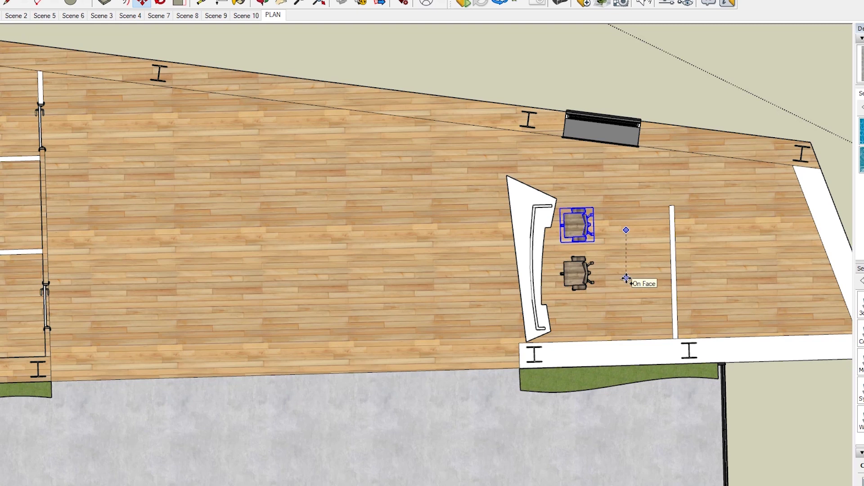
left_click(627, 278)
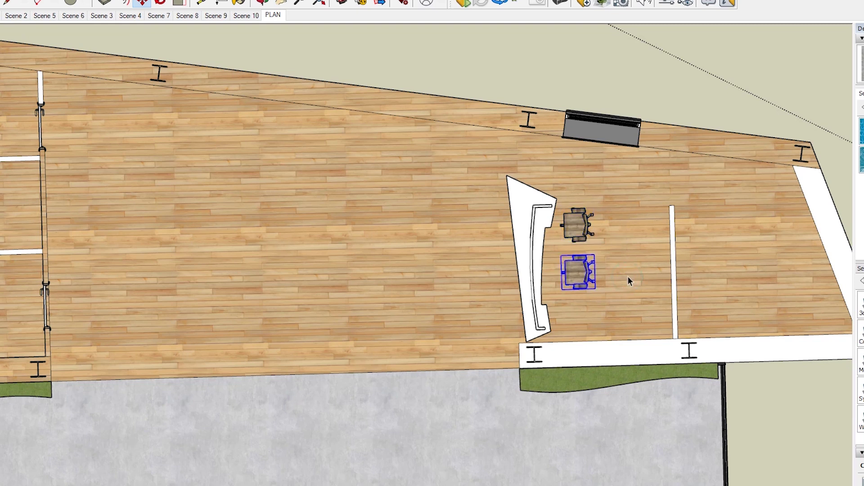
left_click(627, 247, "ctrl")
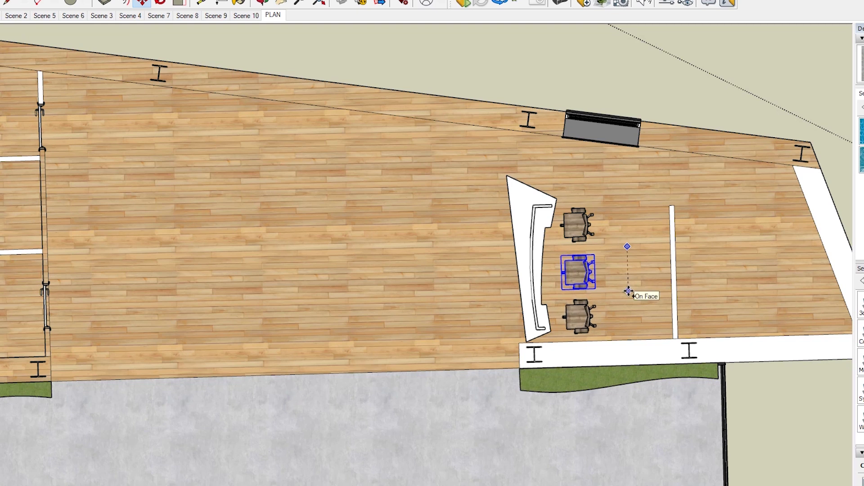
left_click(628, 291)
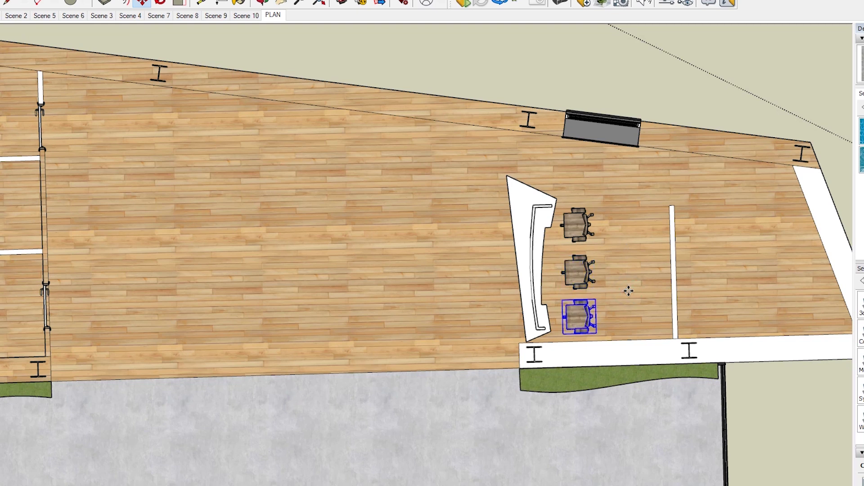
left_click(570, 95)
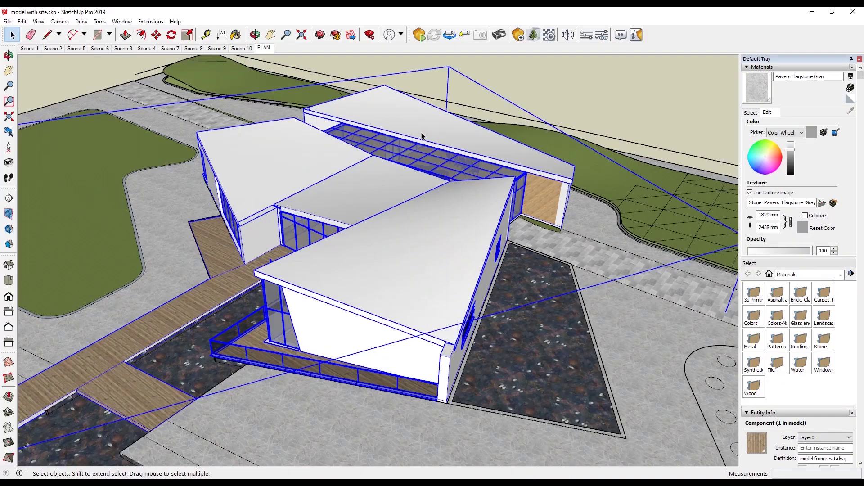
Step: Hide the roof groups inside the building component and return to the PLAN scene
left_click(419, 132)
left_click(400, 129)
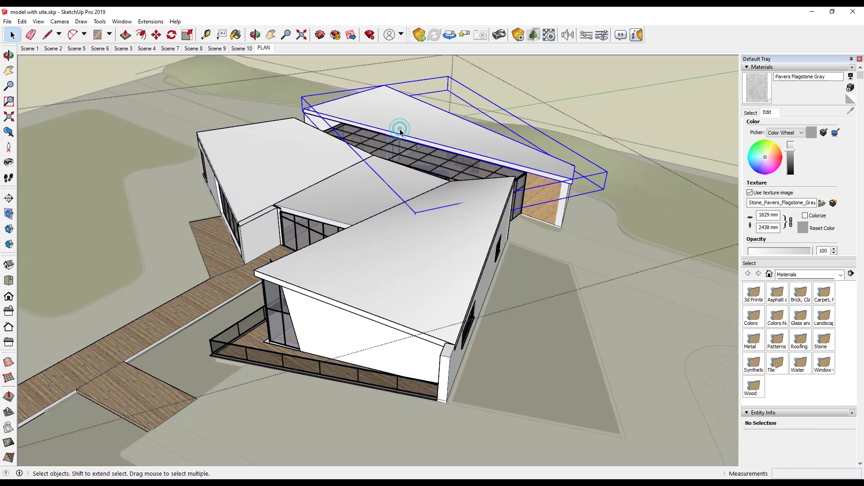
left_click(328, 164, "shift")
right_click(322, 156)
left_click(363, 248)
middle_click_drag(410, 225, 343, 182)
right_click(305, 147)
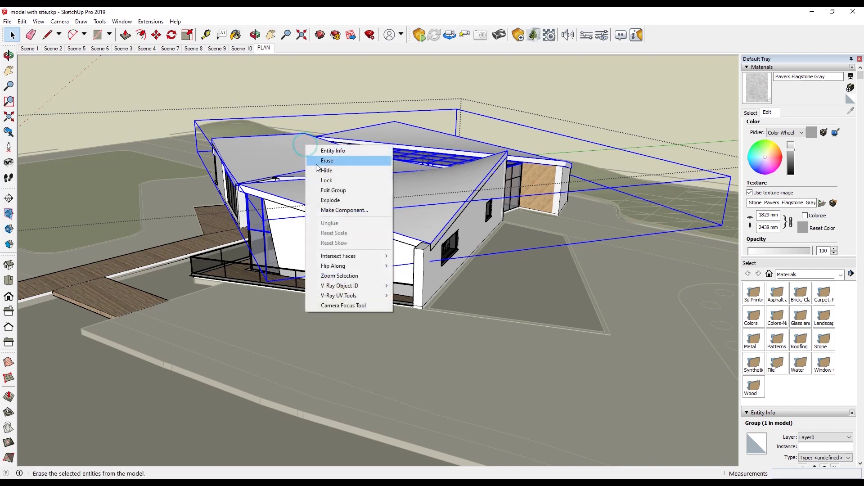
left_click(326, 170)
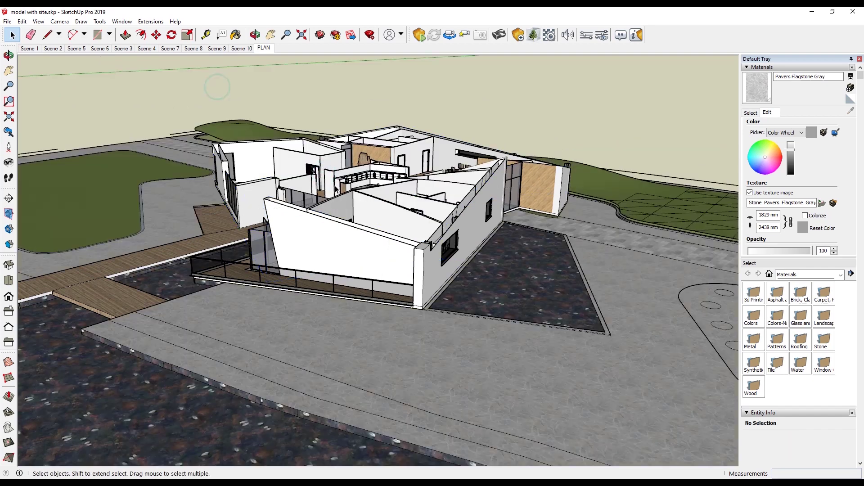
middle_click_drag(218, 91, 499, 290)
left_click(263, 48)
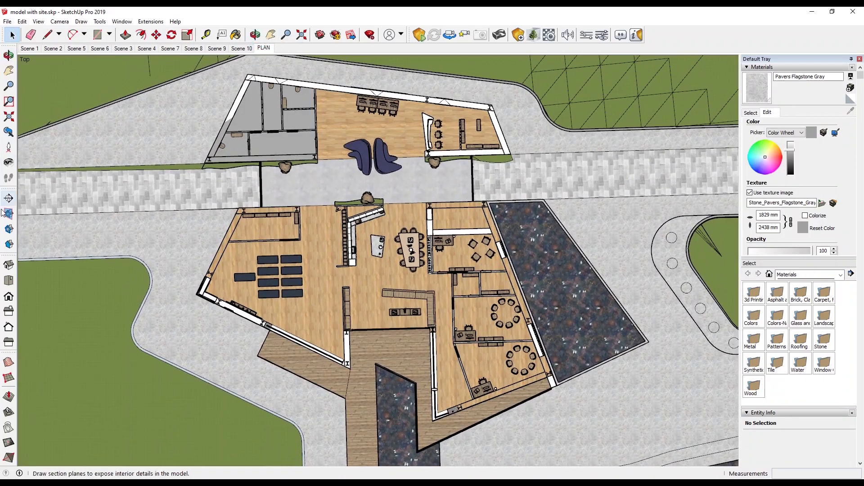
Step: Turn on section cuts and section fill for the plan view, and start Enscape
left_click(8, 229)
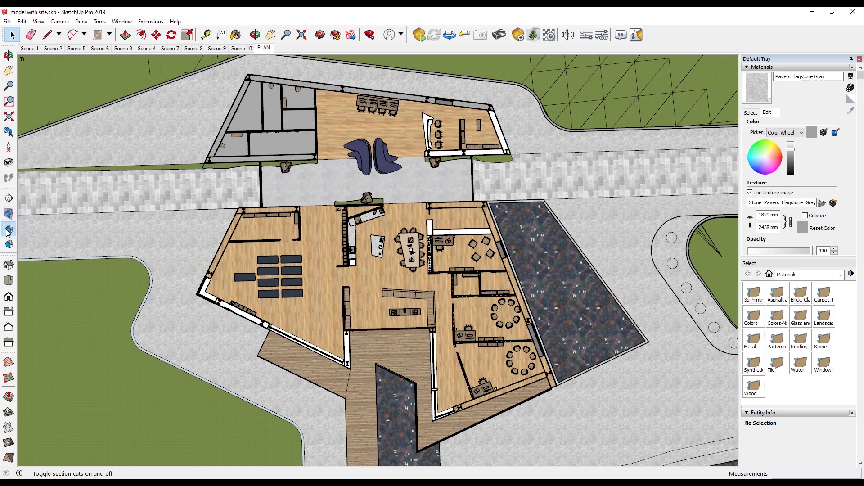
left_click(8, 229)
left_click(11, 244)
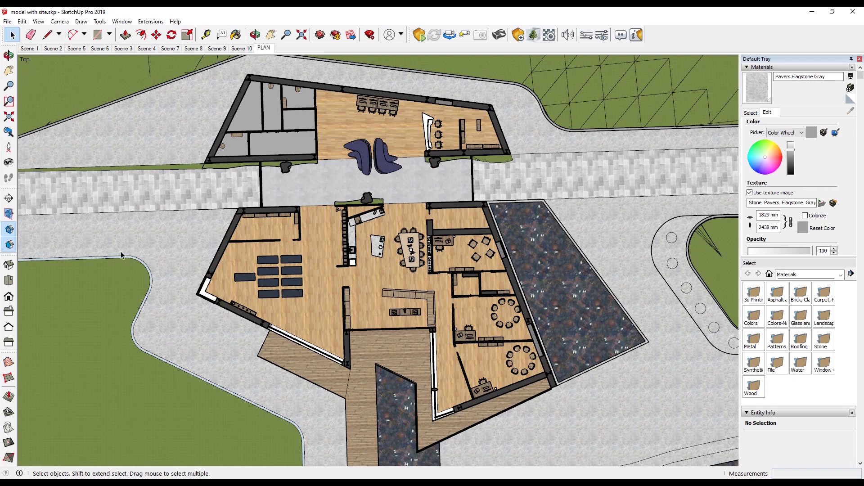
left_click(419, 35)
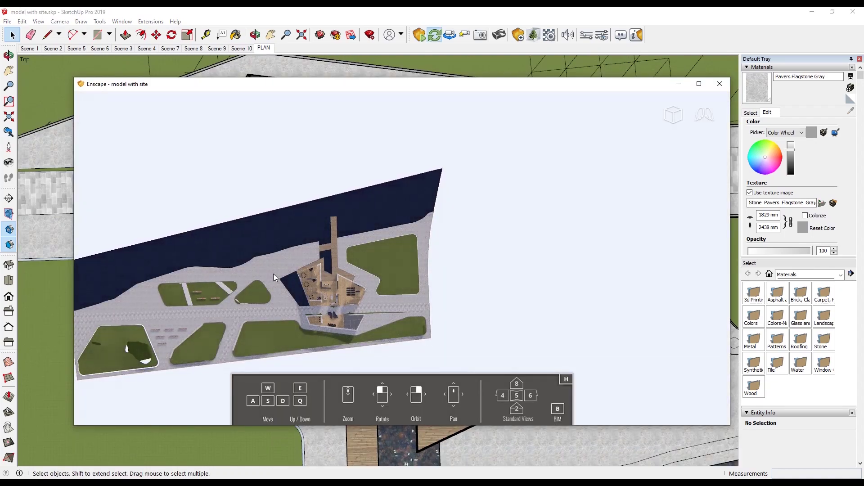
Step: Examine the furnished interior of the roofless plan up close and the whole site in the Enscape viewport
scroll(274, 274, "up", 10)
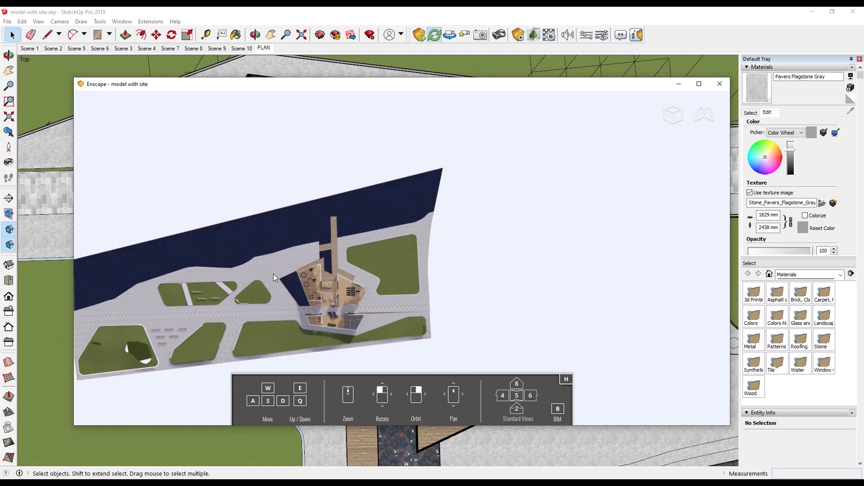
scroll(302, 261, "up", 10)
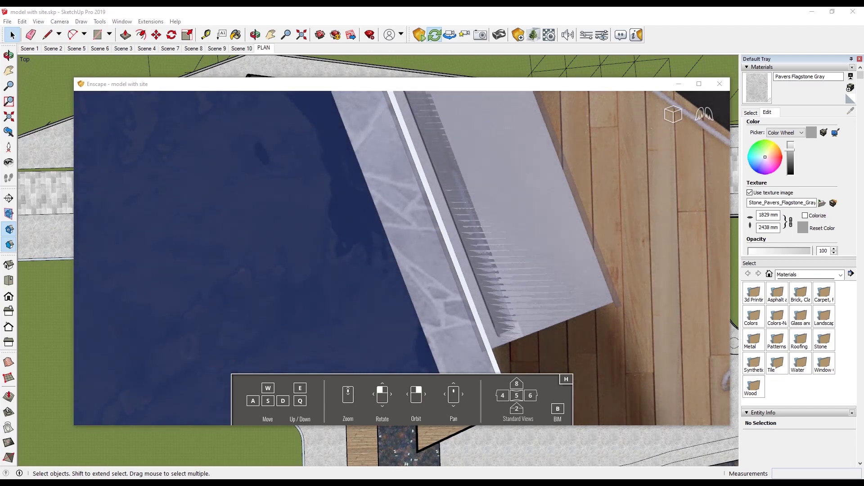
middle_click_drag(563, 270, 216, 276)
mouse_move(630, 289)
middle_mouse_down()
mouse_move(472, 273)
mouse_move(426, 257)
mouse_move(166, 307)
mouse_move(99, 310)
middle_mouse_up()
middle_click_drag(666, 349, 572, 261)
middle_click_drag(490, 157, 20, 424)
middle_click_drag(665, 274, 544, 134)
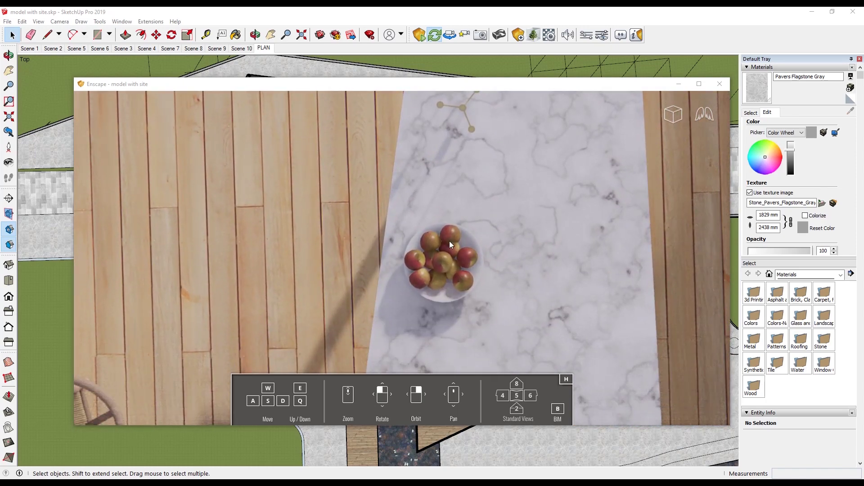
scroll(450, 242, "down", 5)
scroll(449, 242, "down", 5)
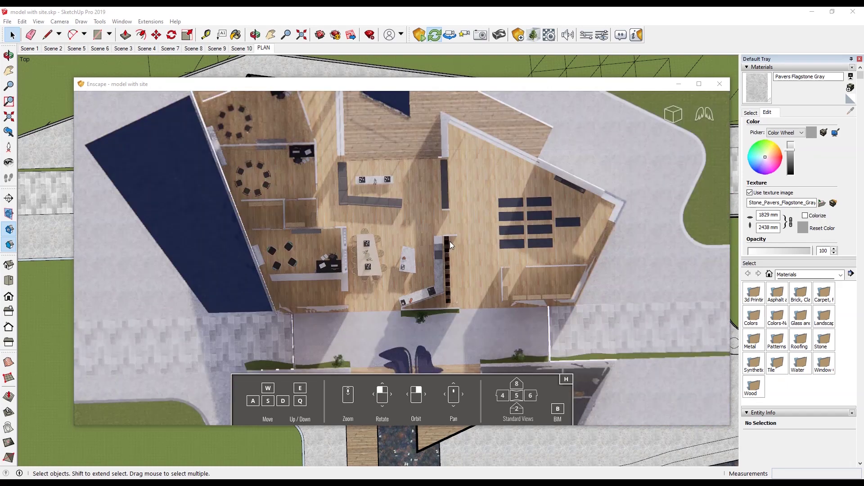
scroll(450, 242, "down", 2)
scroll(449, 241, "down", 2)
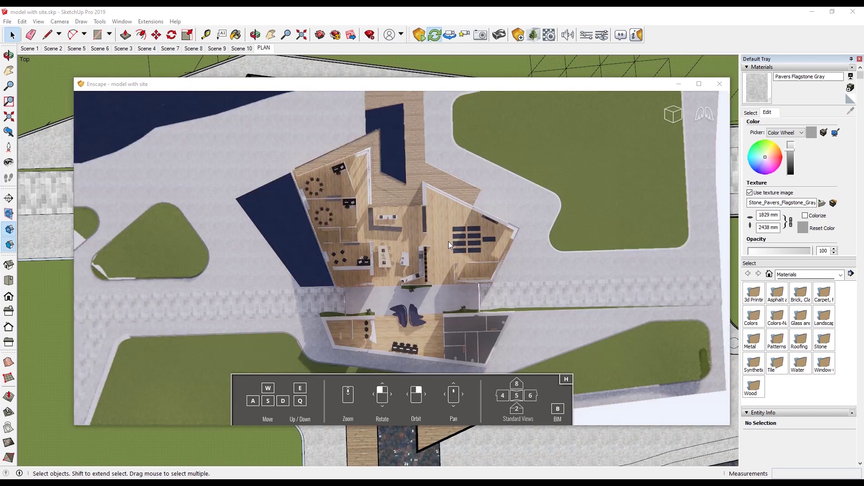
Step: Frame the building in the Enscape viewport and render the current viewport to an image
scroll(447, 241, "up", 3)
left_click(150, 21)
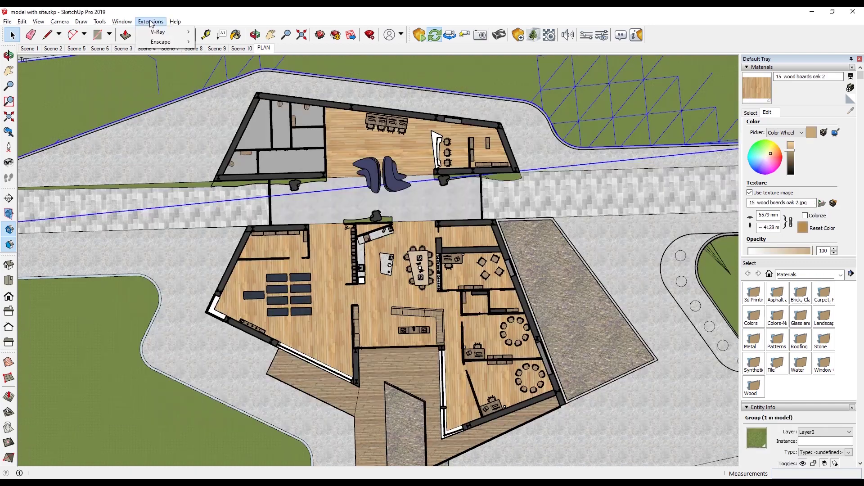
mouse_move(160, 41)
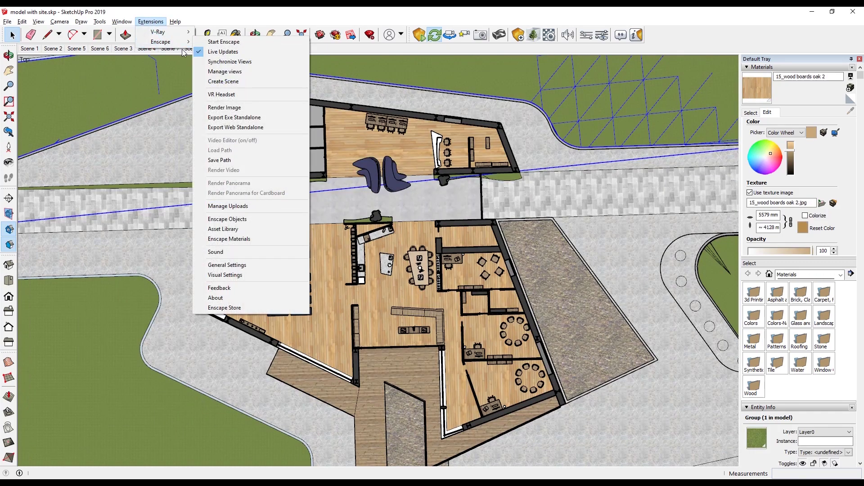
left_click(224, 107)
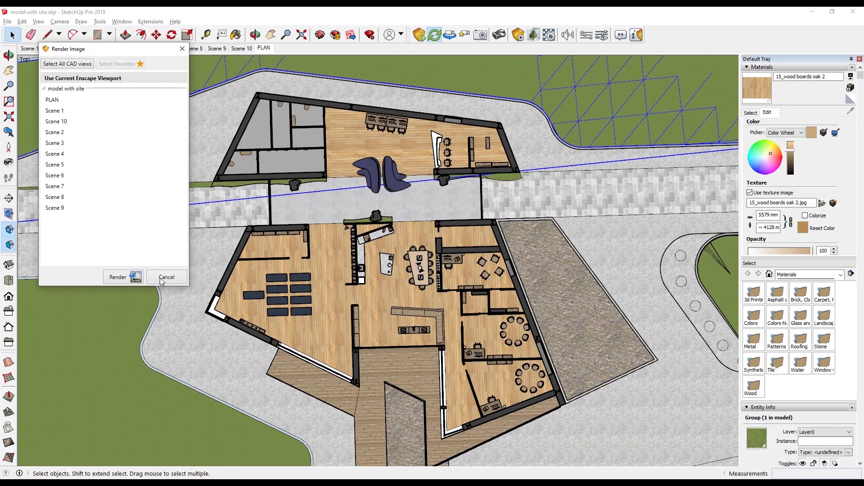
left_click(134, 279)
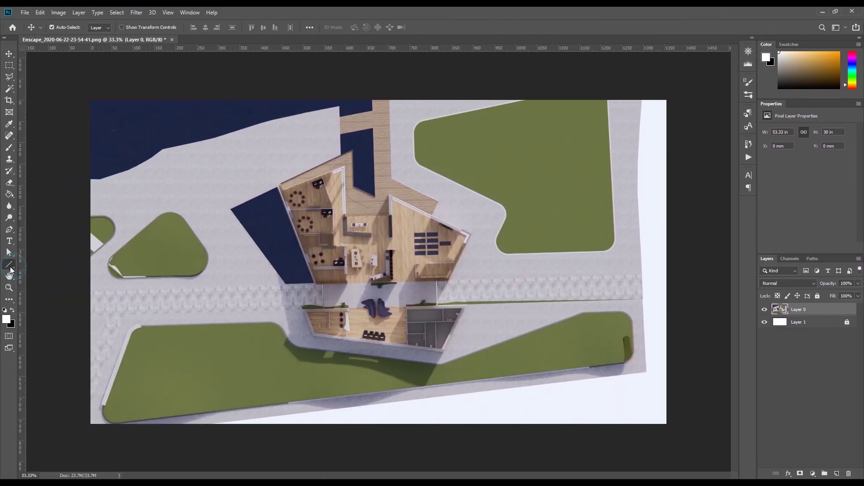
Step: In Photoshop, add a Brightness/Contrast adjustment with brightness 17 and contrast -33 and clip it to the render layer
right_click(10, 267)
left_click(68, 265)
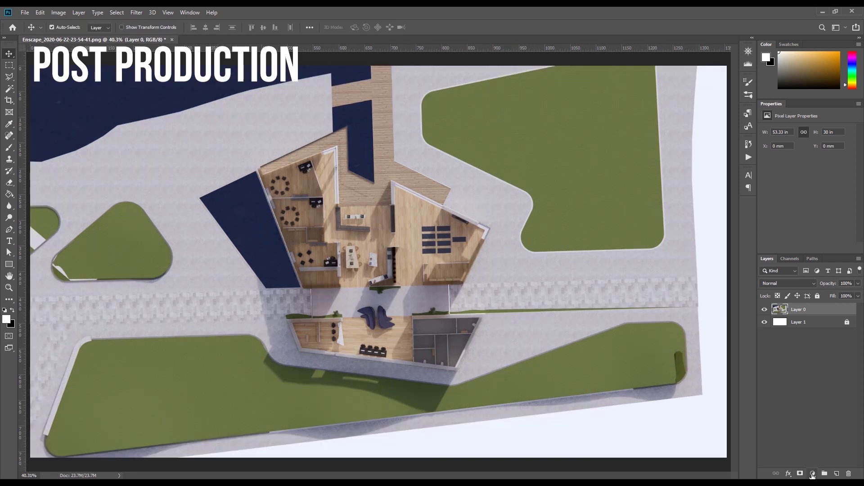
left_click(812, 473)
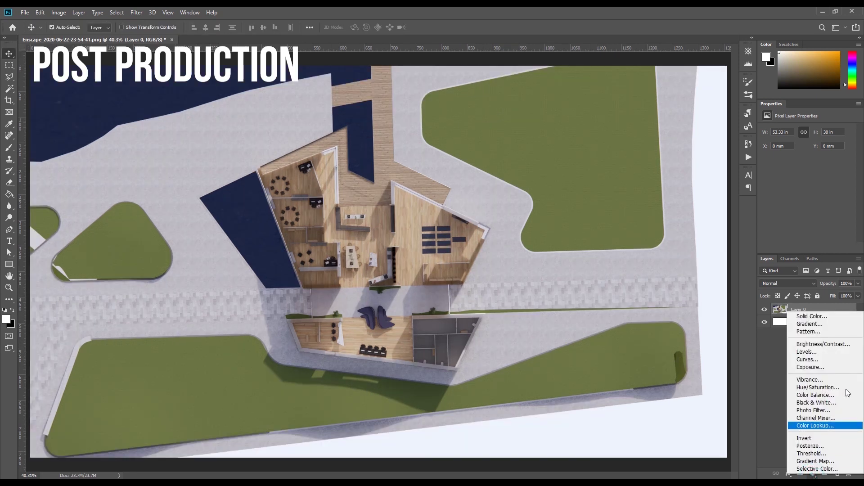
left_click(826, 344)
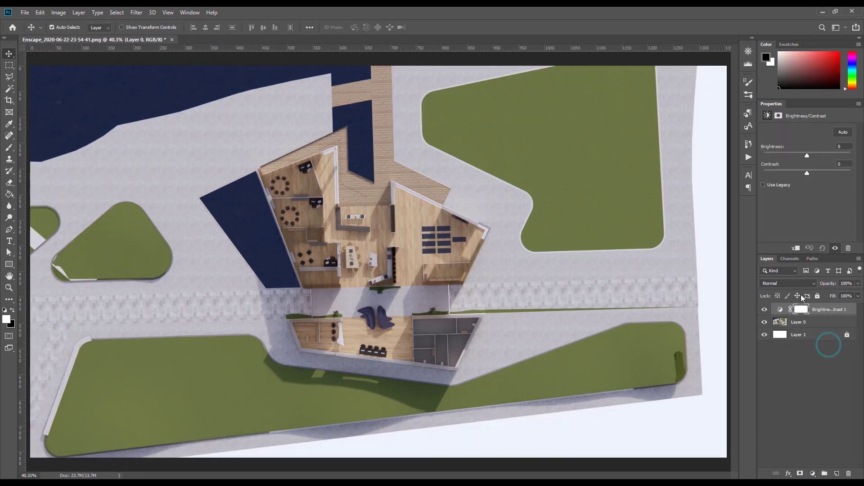
left_click_drag(808, 151, 791, 173)
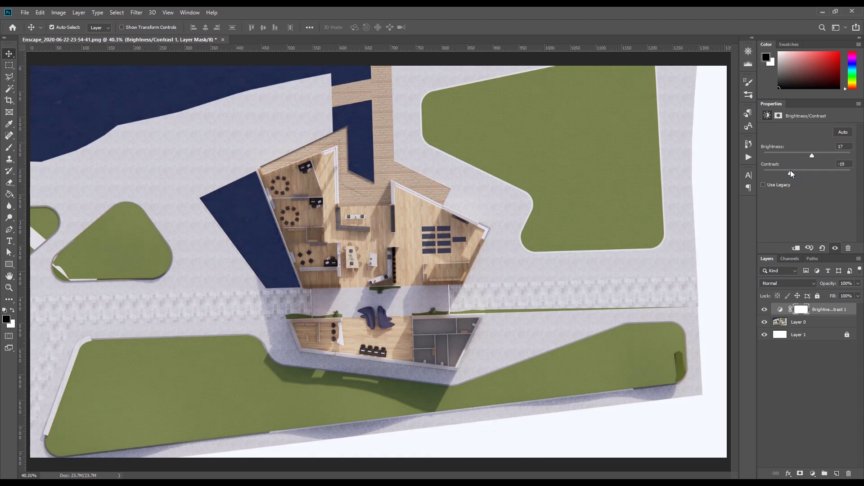
left_click(814, 399)
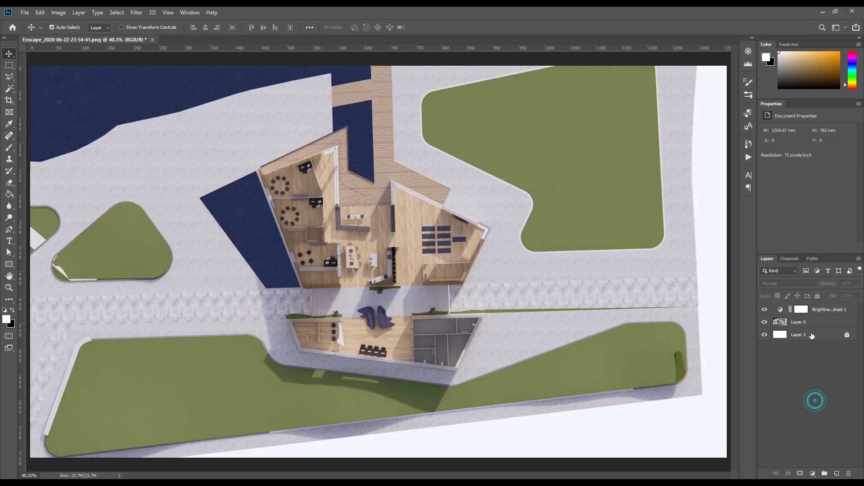
left_click(812, 315, "alt")
Step: Add a Photo Filter adjustment directly above the render layer using Cooling Filter (80), and change its density
left_click(824, 322)
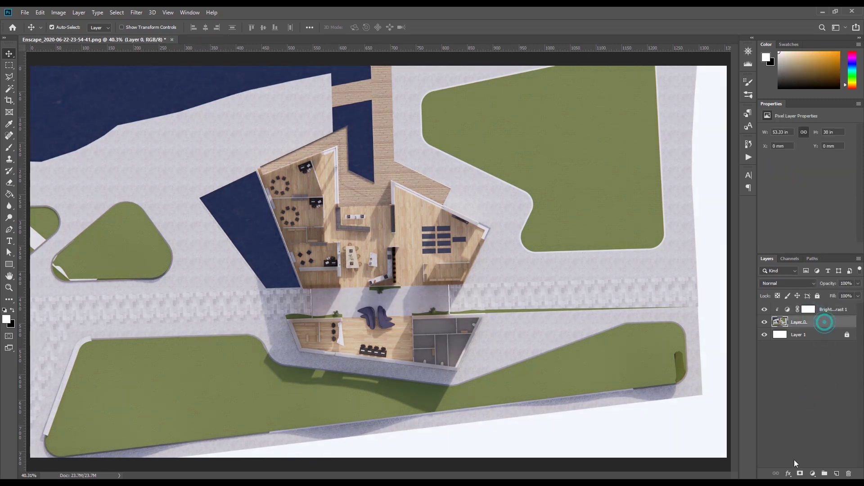
left_click(812, 473)
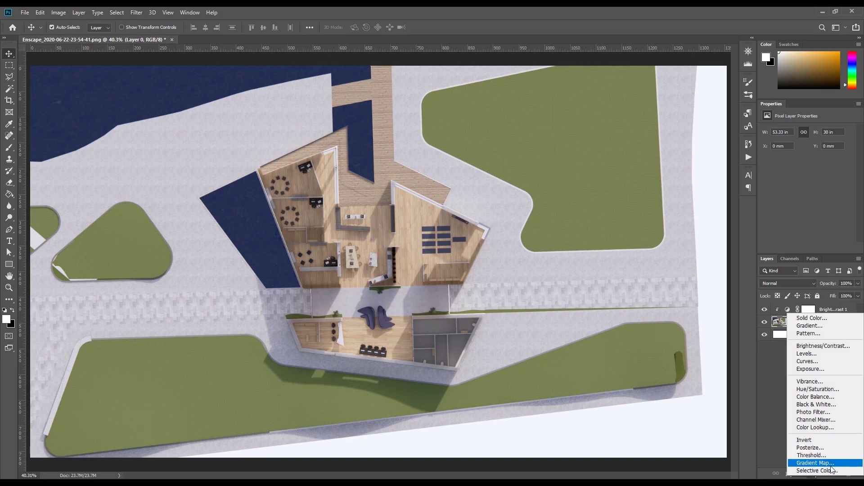
left_click(831, 412)
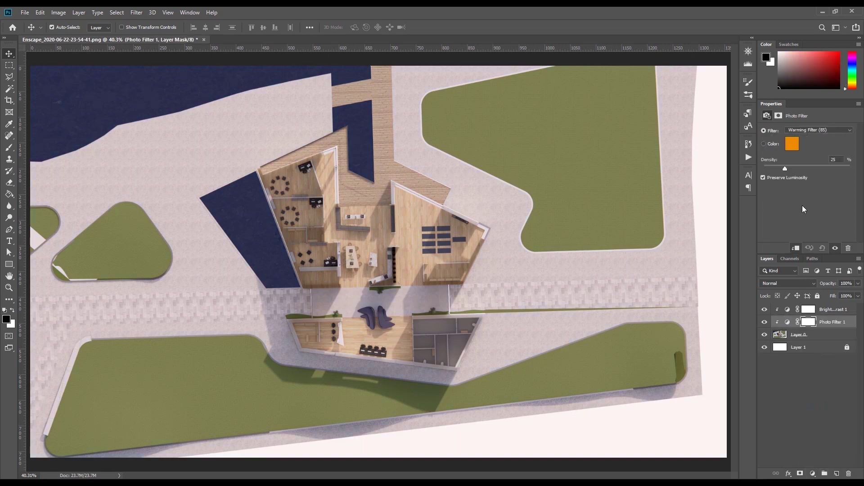
left_click(799, 131)
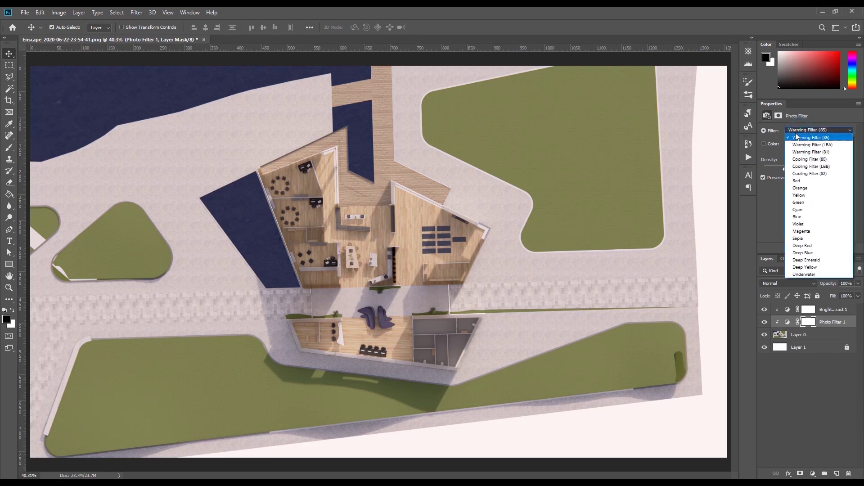
left_click(810, 159)
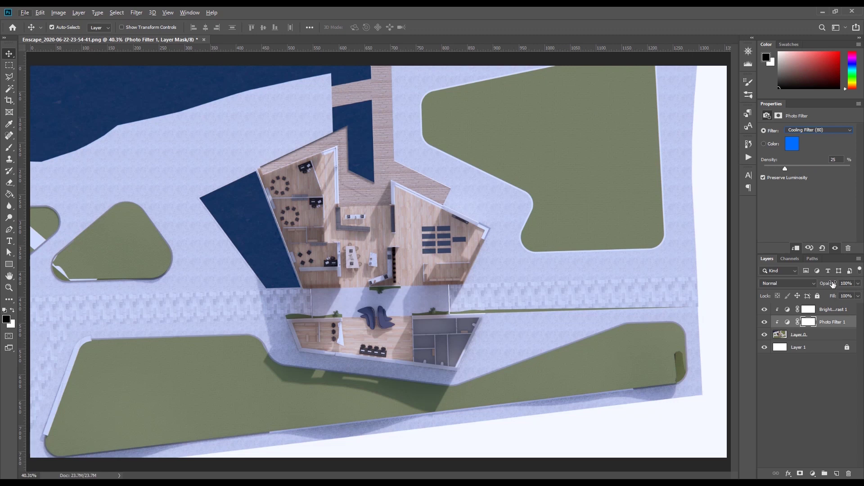
left_click(832, 284)
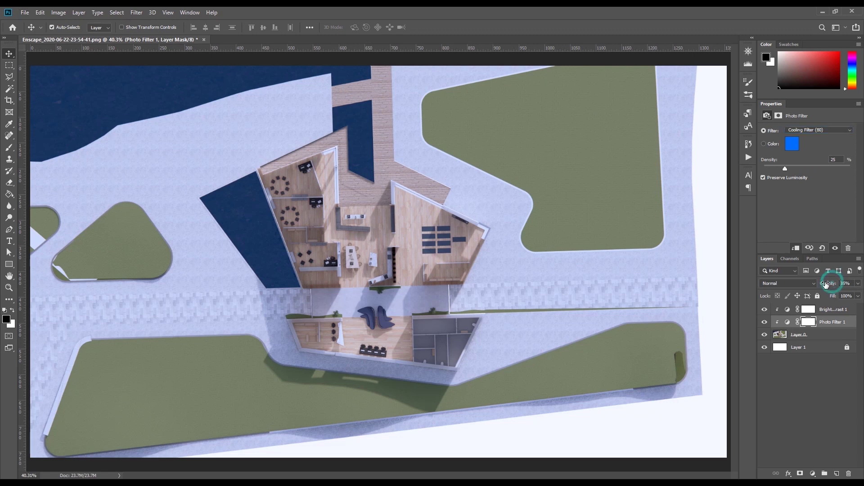
left_click(784, 168)
left_click(845, 160)
type("1")
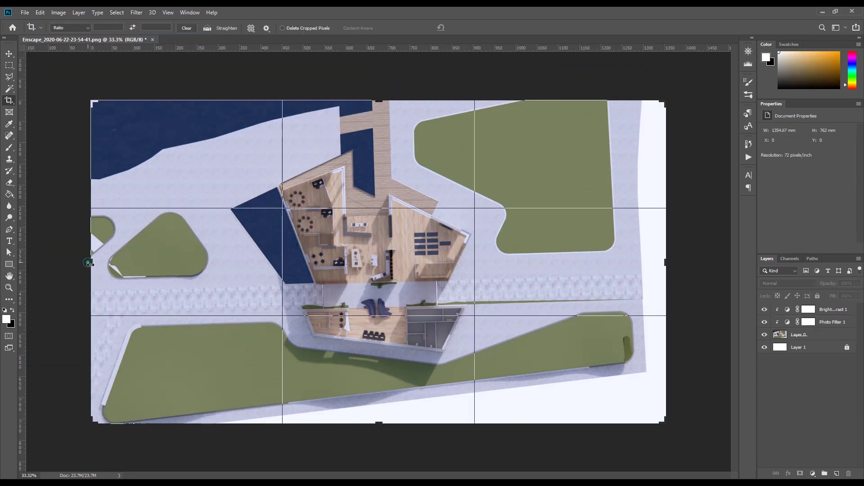
Step: Crop the image along its left, right and bottom edges to about 1109 × 692 mm
left_click_drag(91, 262, 121, 263)
left_click_drag(635, 262, 614, 268)
key("ctrl+r")
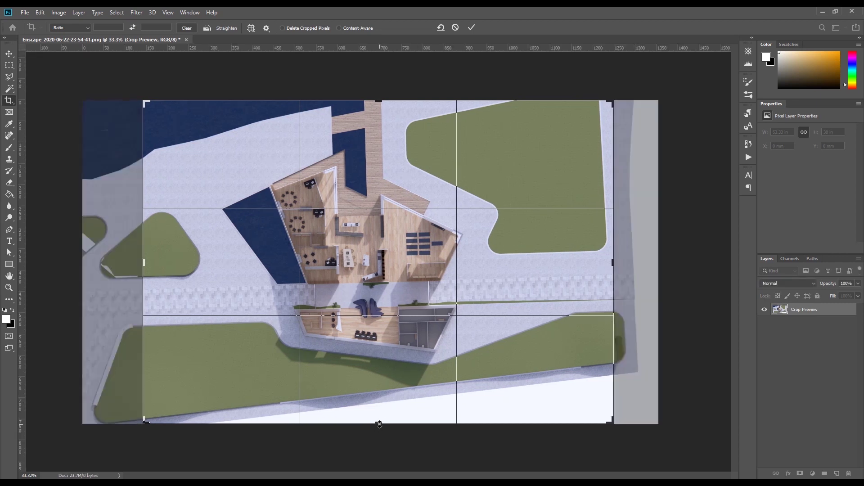
left_click_drag(380, 425, 396, 408)
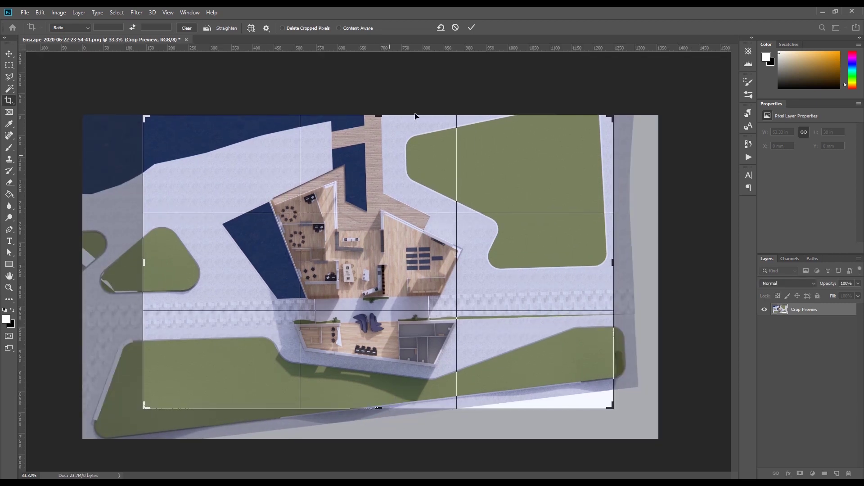
left_click(471, 28)
left_click(9, 53)
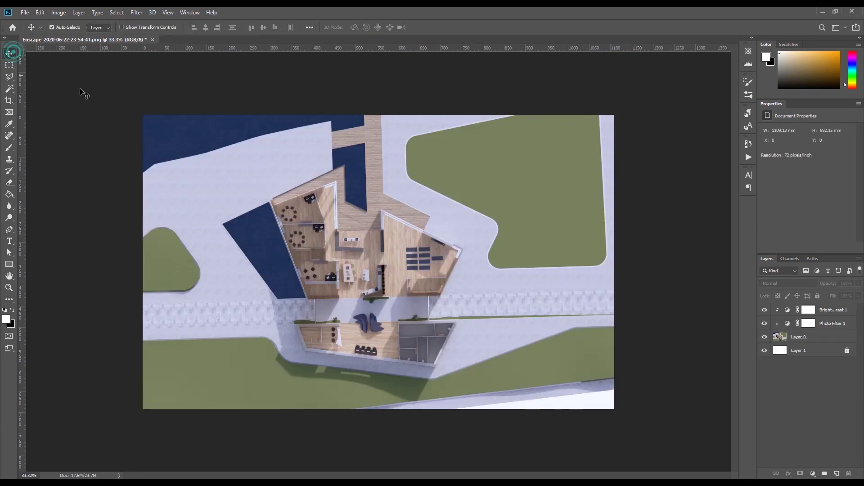
key("ctrl")
left_click(127, 91, "ctrl")
scroll(309, 320, "up", 4, "alt")
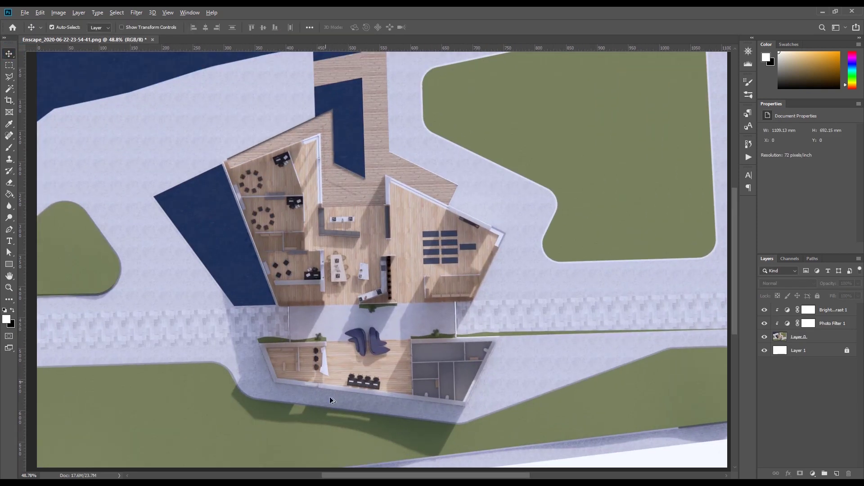
key("ctrl+shift+alt+e")
scroll(450, 304, "up", 3, "alt")
scroll(546, 303, "up", 3, "alt")
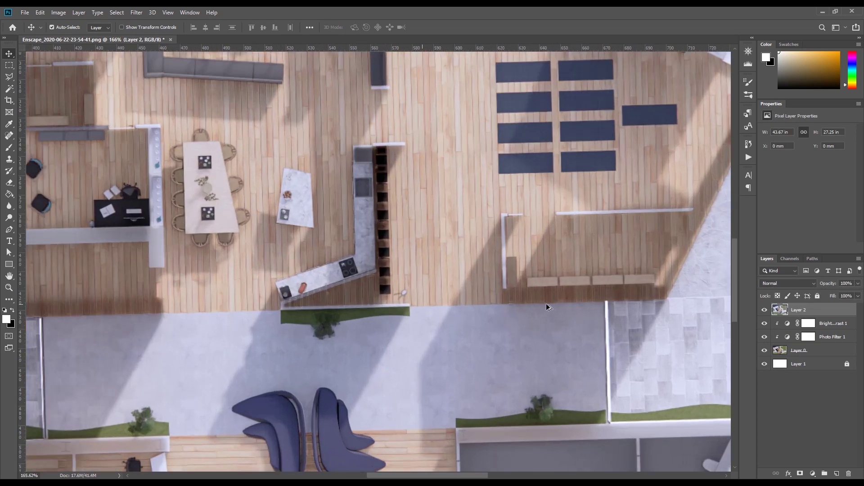
left_click_drag(591, 257, 627, 296)
scroll(387, 336, "up", 1, "alt")
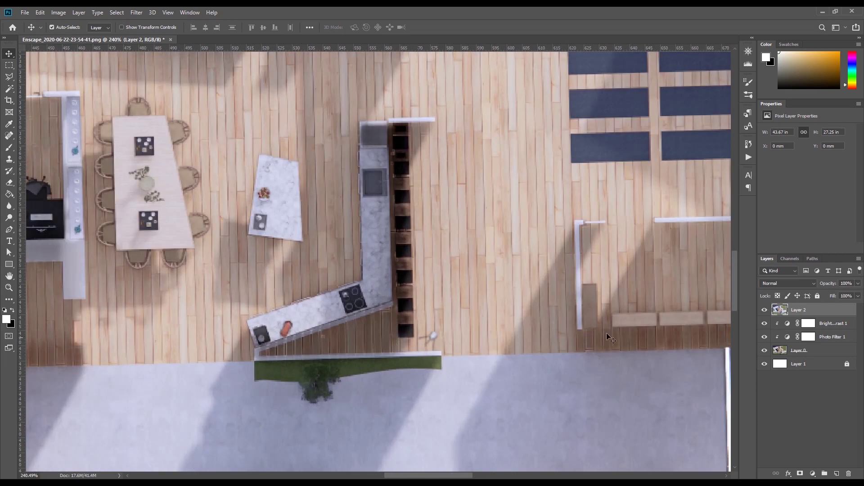
key("Delete")
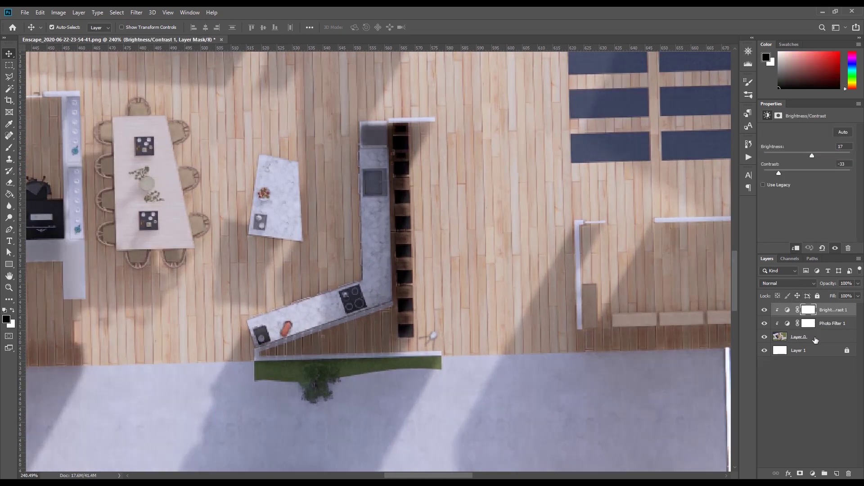
Step: Select all cut walls of both building parts on the render layer with the Polygonal Lasso
left_click(823, 341)
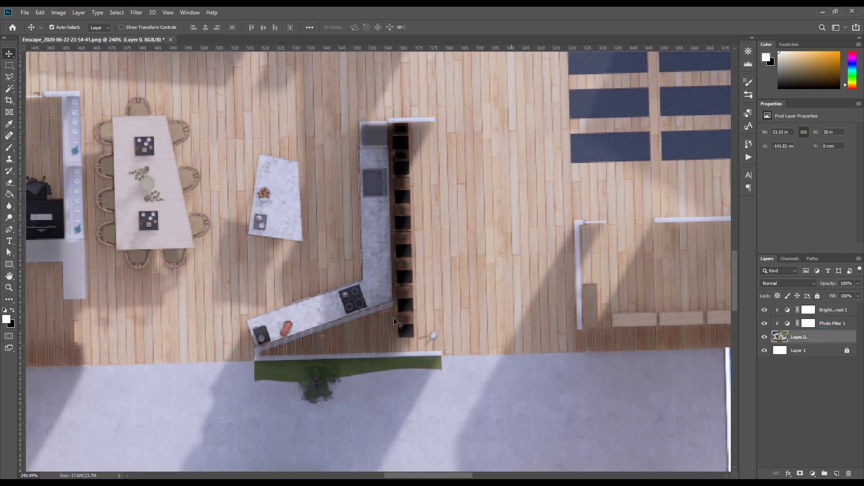
key("l")
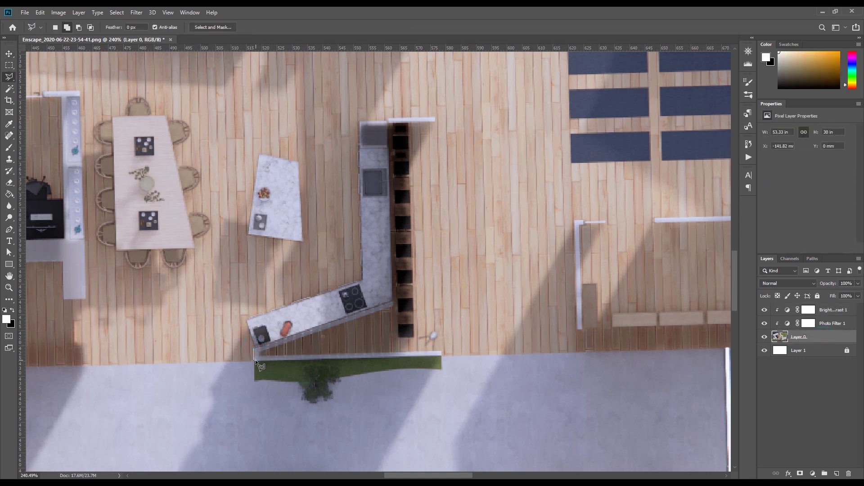
left_click(255, 361)
scroll(255, 346, "down", 5, "alt")
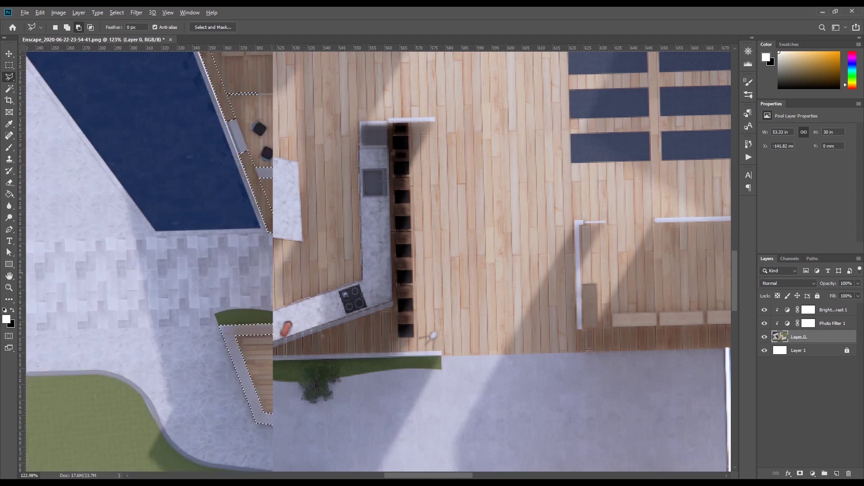
scroll(426, 290, "down", 2, "alt")
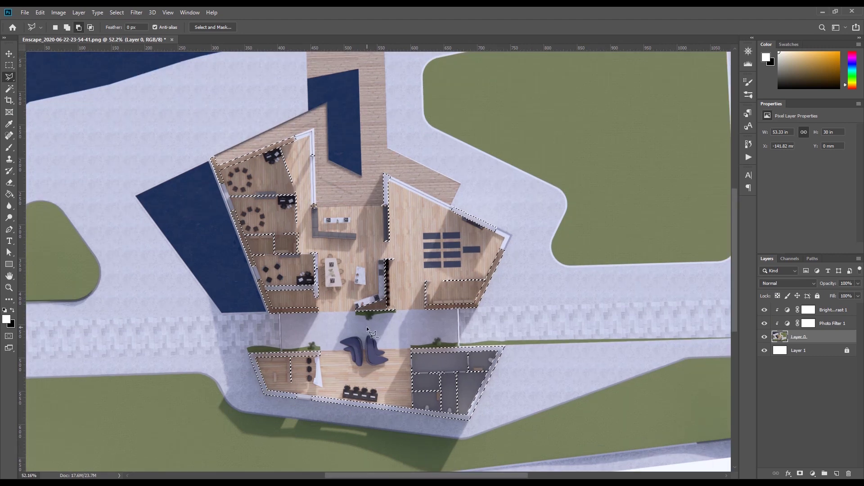
Step: Fill the selected walls with a black (#000000) Solid Color fill layer above the Brightness/Contrast adjustment
key("b")
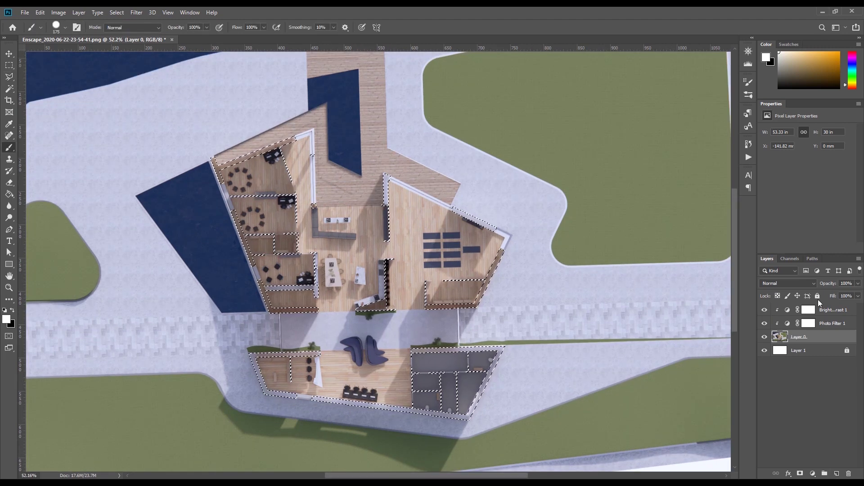
left_click(850, 308)
left_click(836, 474)
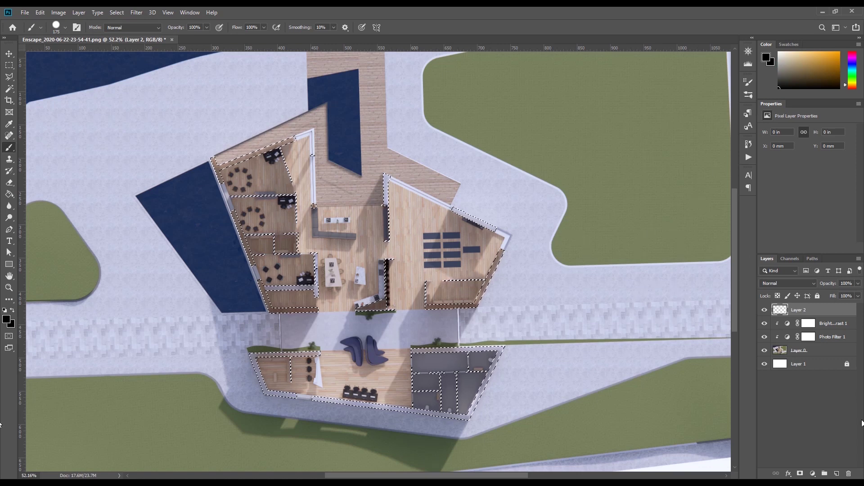
left_click(800, 473)
key("ctrl+z")
left_click(812, 473)
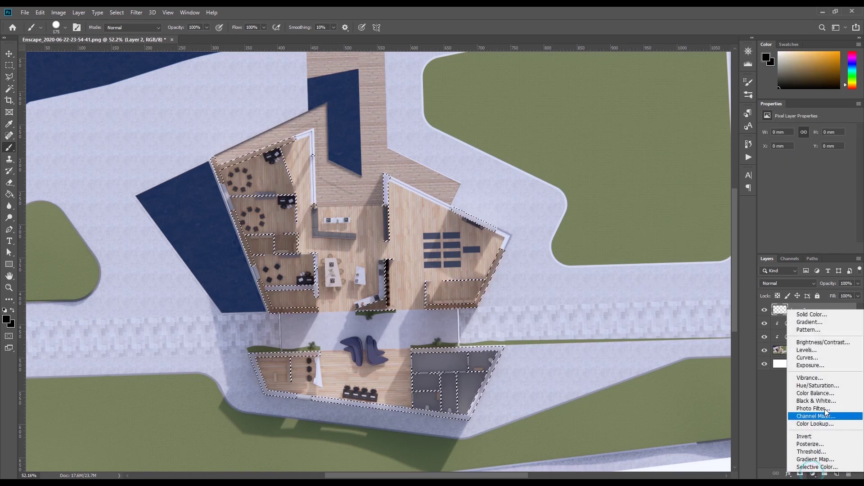
left_click(812, 314)
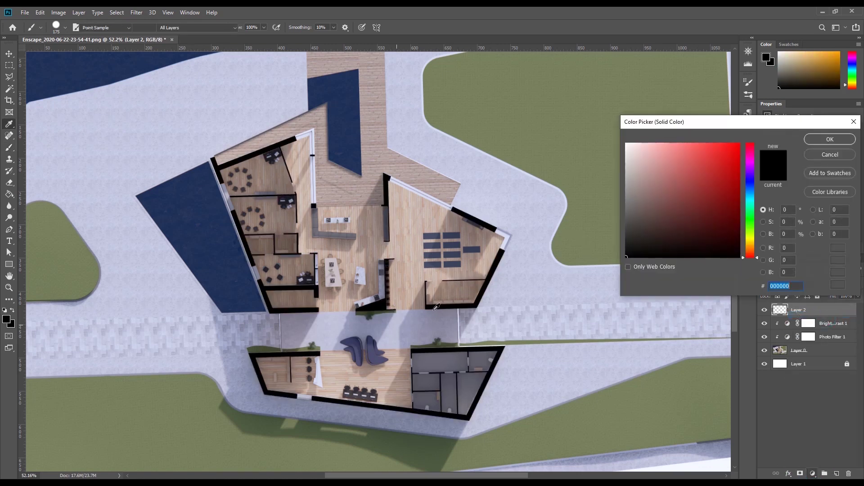
left_click(830, 140)
key("b")
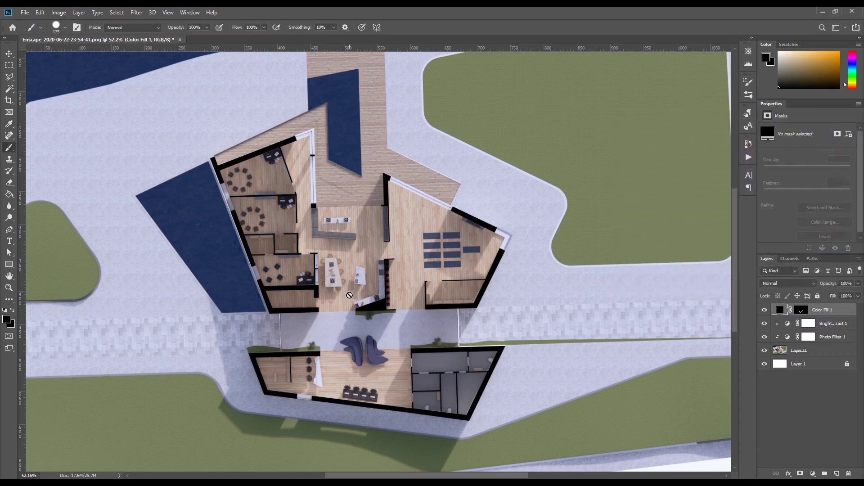
left_click(9, 54)
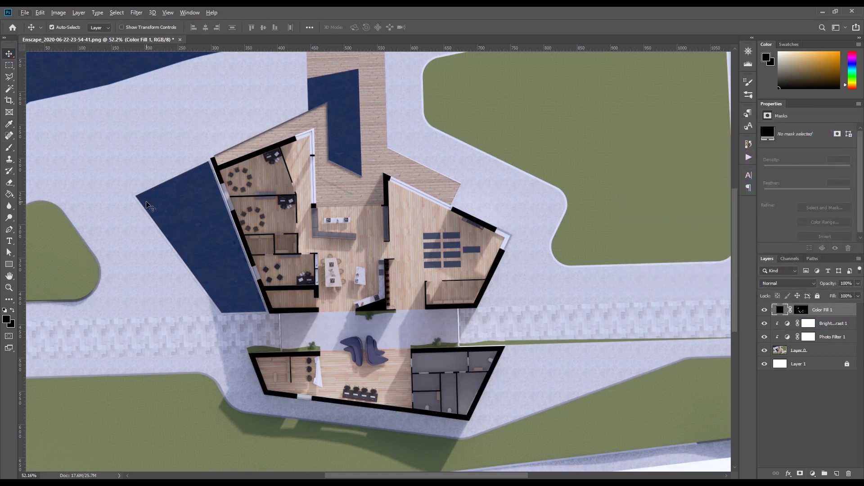
Step: Set the opacity of the blue-grey water layer, Layer 2, to 89%
key("ctrl+0")
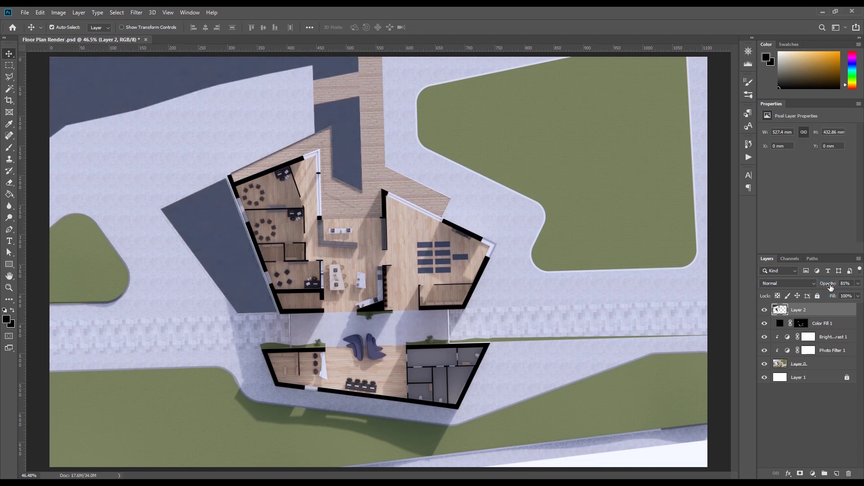
left_click_drag(832, 284, 829, 285)
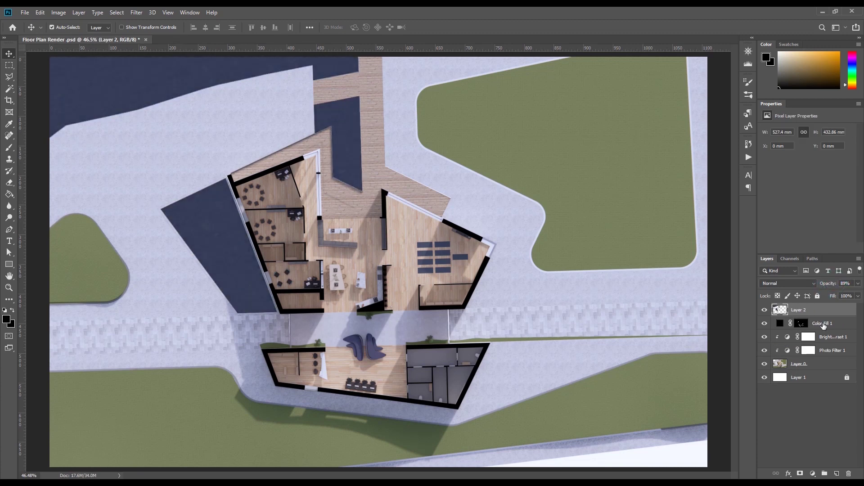
left_click(812, 474)
left_click(810, 329)
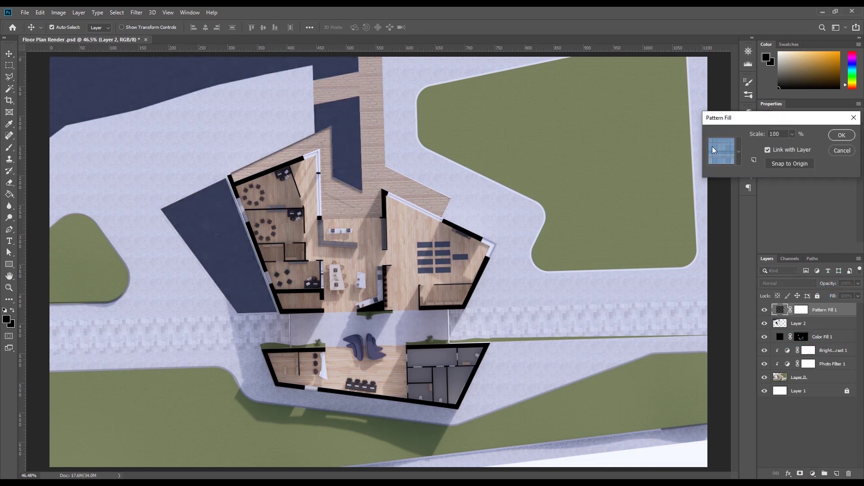
left_click(719, 150)
left_click(521, 260)
left_click(842, 151)
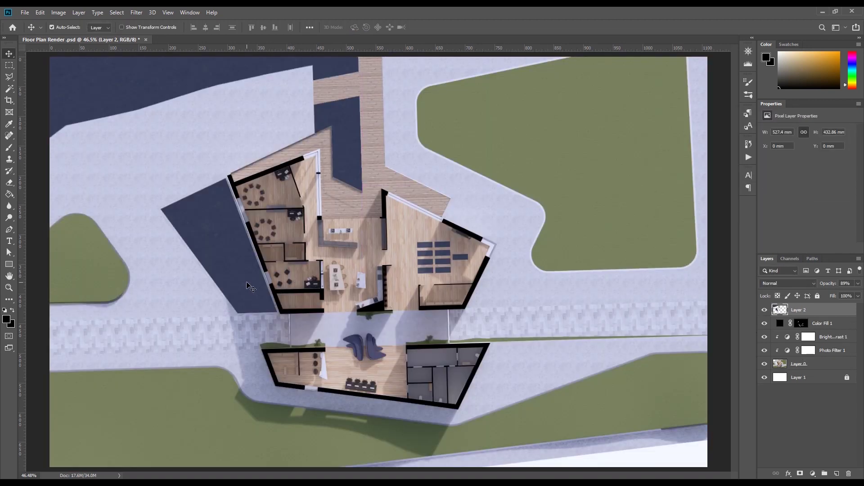
Step: Select all large lawn areas around the building on the render layer with the Magic Wand
scroll(242, 304, "down", 2, "alt")
left_click(539, 185)
key("w")
left_click(540, 194)
left_click(477, 400)
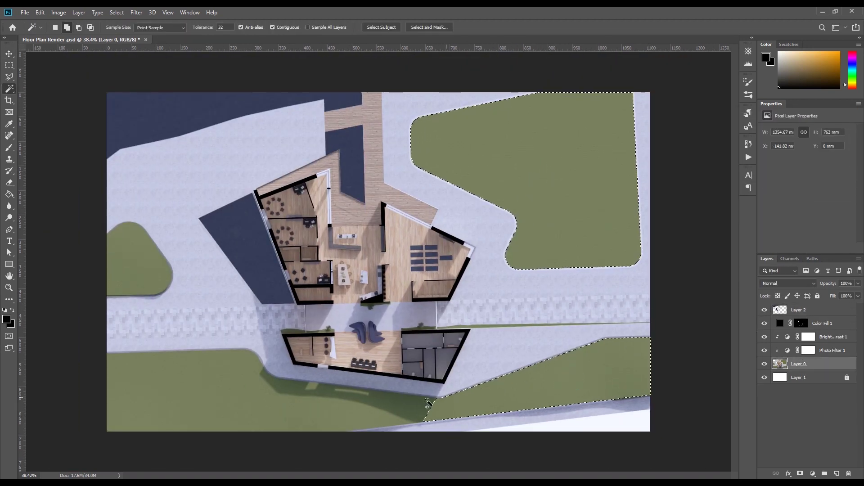
left_click(424, 399)
left_click(288, 407)
left_click(140, 260, "shift")
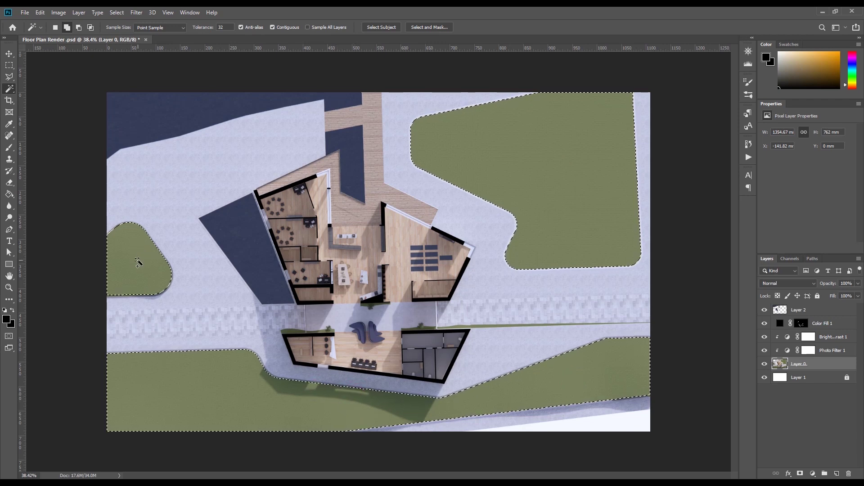
Step: Add a Pattern Fill over the selected lawns using the dark green grass pattern at 13% scale
left_click(812, 473)
left_click(805, 340)
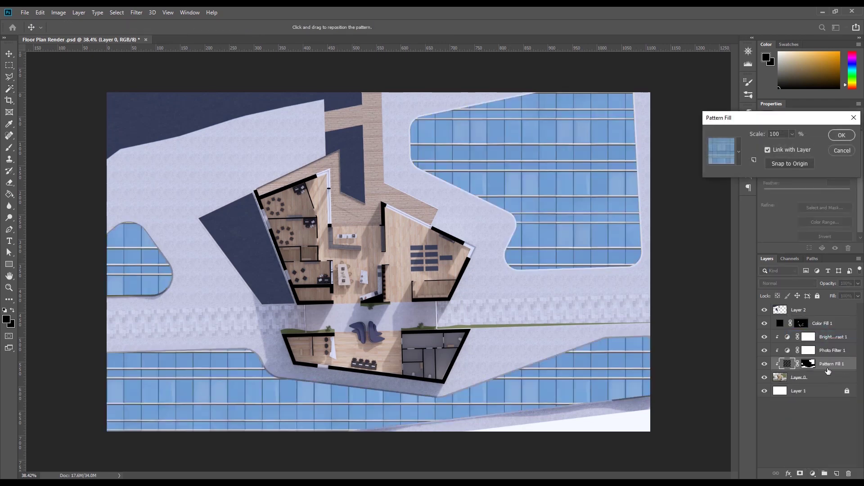
left_click(738, 152)
left_click(707, 195)
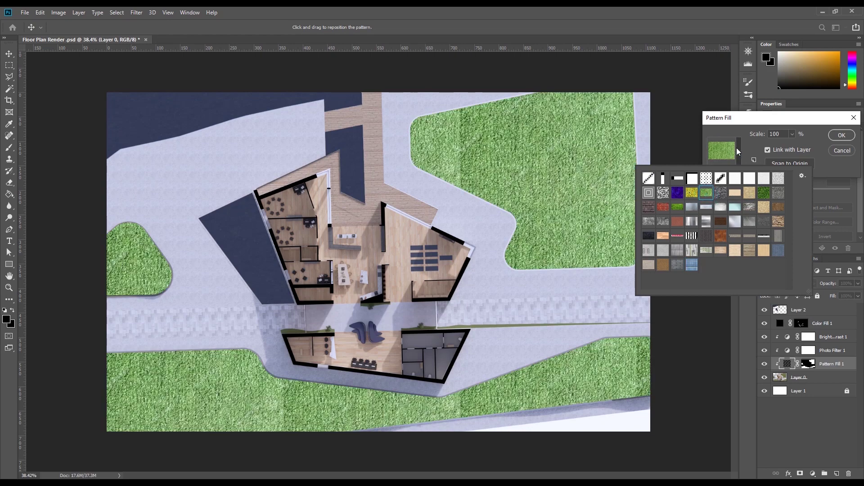
left_click(738, 151)
mouse_move(763, 134)
left_mouse_down()
mouse_move(748, 135)
mouse_move(757, 137)
left_mouse_up()
left_click(738, 152)
left_click(764, 195)
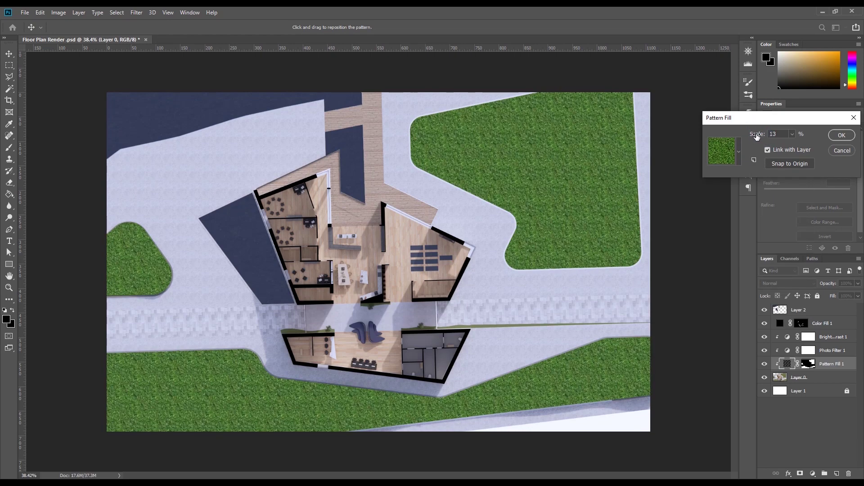
left_click(839, 135)
Step: Move the grass pattern fill above the black wall fill and lower its opacity to 29%
left_click_drag(828, 364, 828, 317)
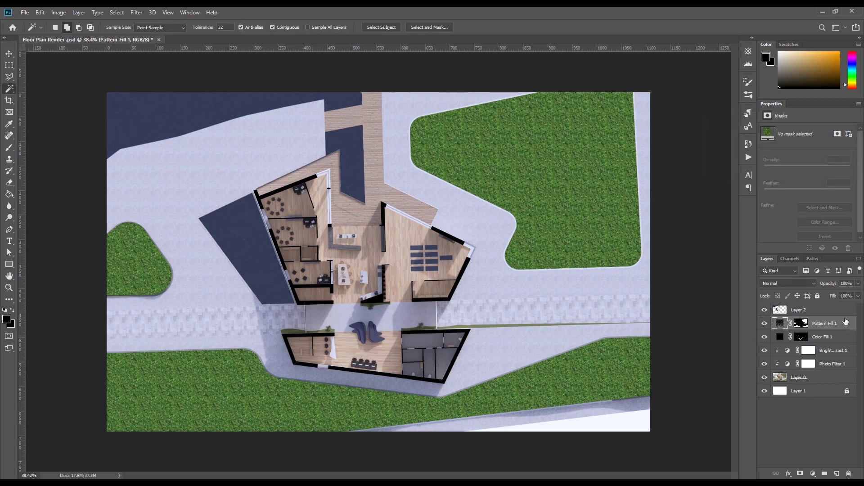
mouse_move(838, 284)
left_mouse_down()
mouse_move(807, 283)
mouse_move(837, 285)
left_mouse_up()
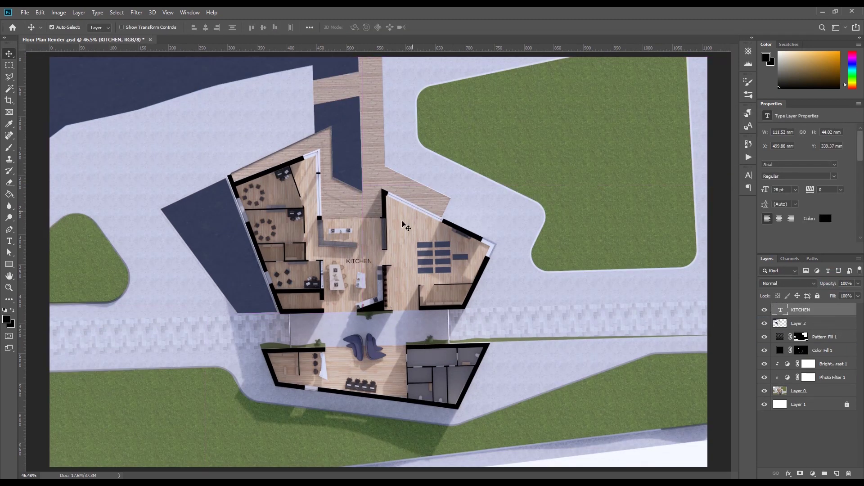
Step: Replace the KITCHEN label text with the room number 1
scroll(365, 268, "up", 5, "alt")
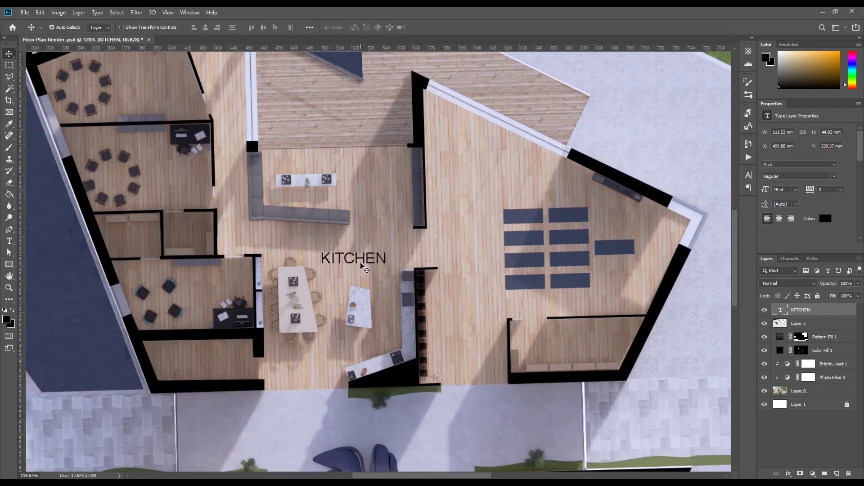
key("t")
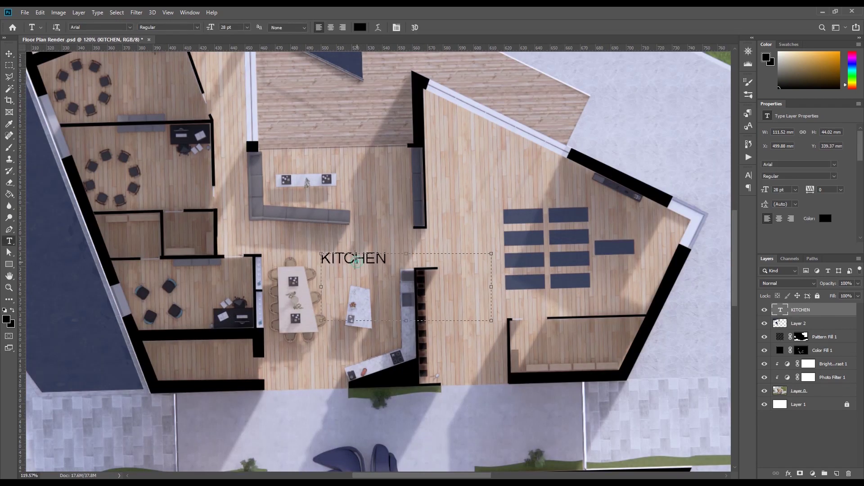
left_click(355, 259)
double_click(356, 258)
key("BackSpace")
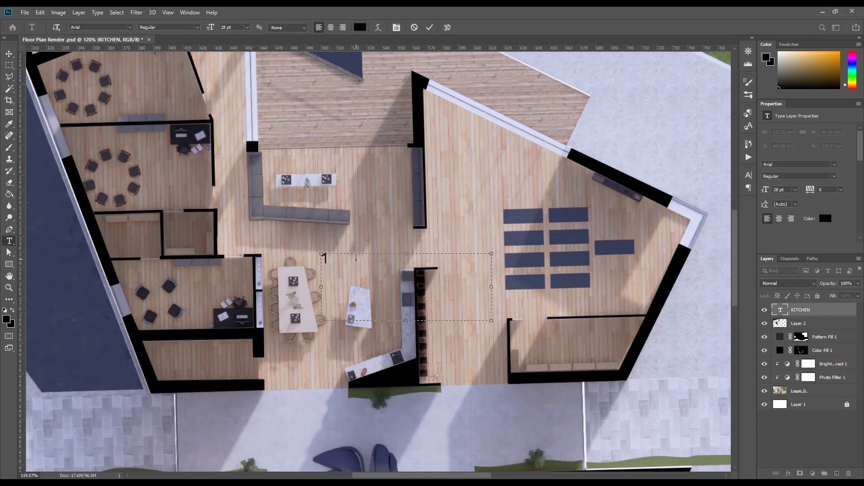
type("1")
left_click(9, 54)
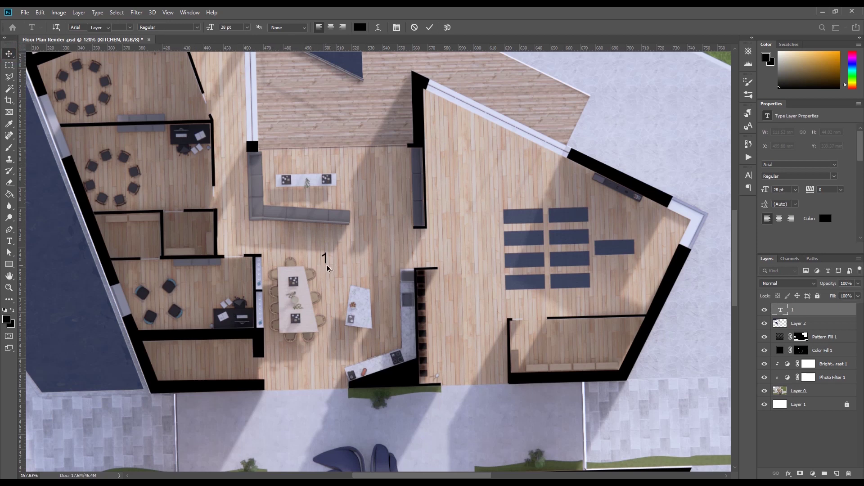
Step: Draw a circle about 46 px in diameter around the number 1 and select the circle and number layers together
scroll(307, 266, "up", 2, "alt")
left_click(9, 265)
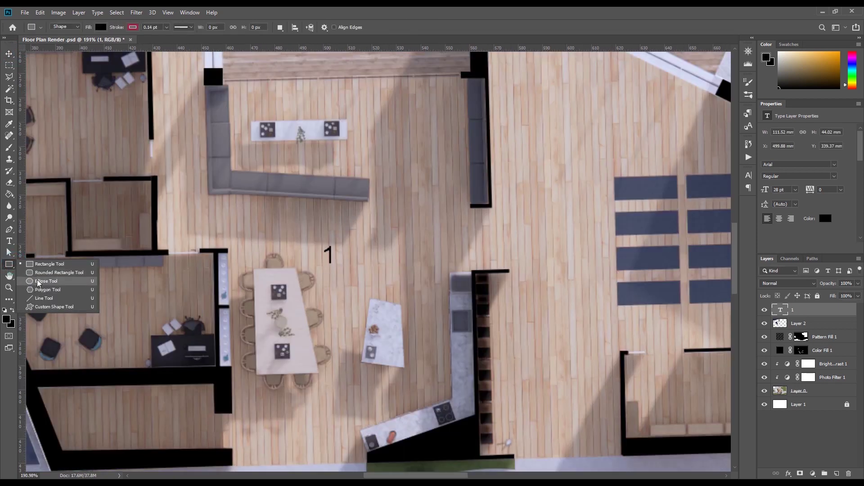
left_click(39, 281)
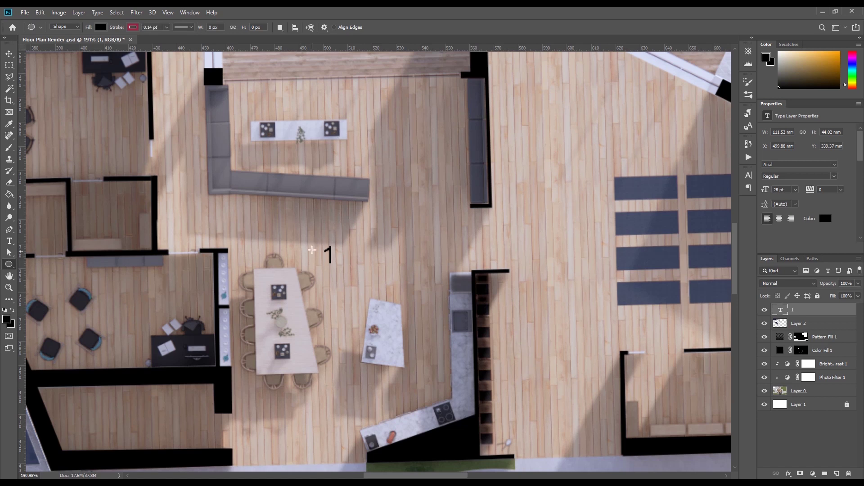
mouse_move(311, 238)
left_mouse_down("shift")
mouse_move(352, 280)
mouse_move(343, 272)
left_mouse_up("shift")
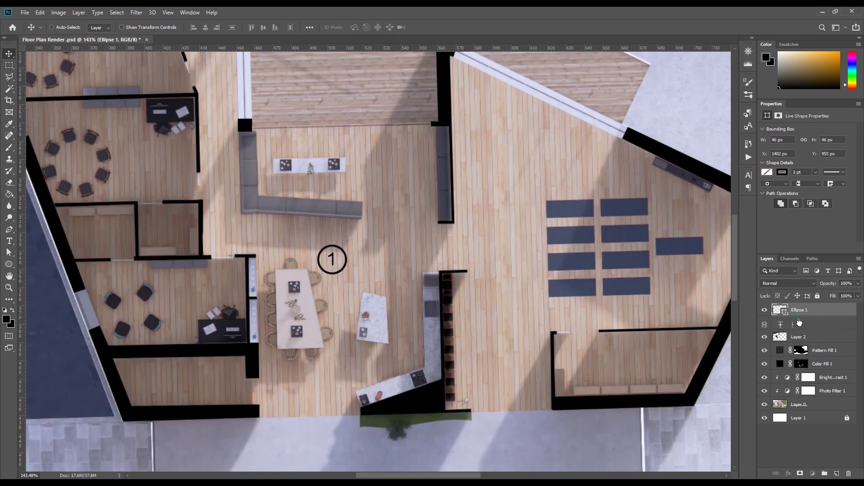
left_click(799, 323)
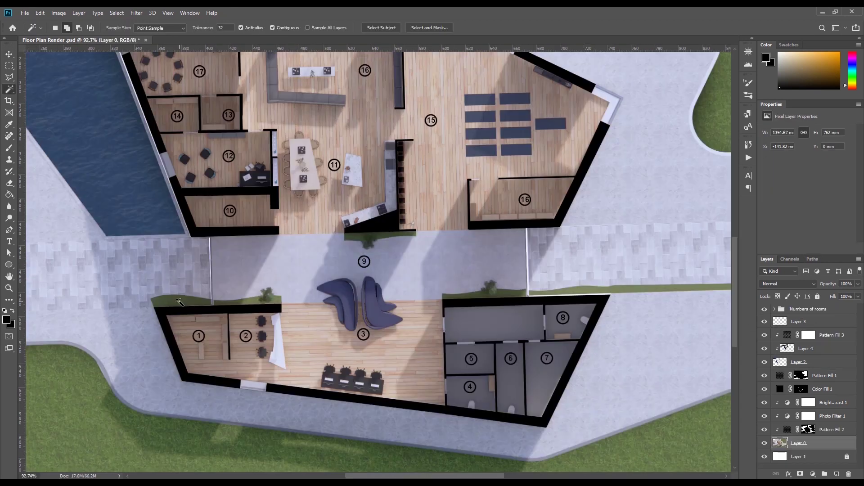
Step: Select the narrow planting strips beside the passage between both building parts on the render layer with the Magic Wand
left_click(179, 301)
left_click(242, 299)
left_click(355, 240)
left_click(505, 296)
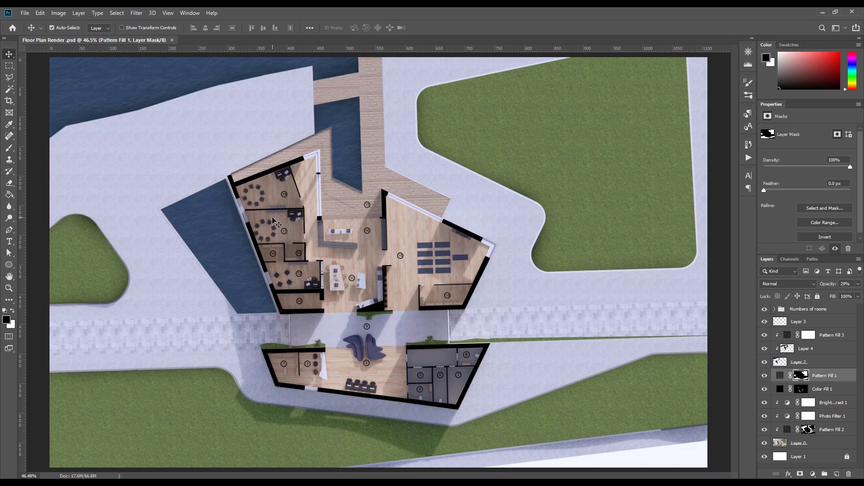
left_click(832, 353)
key("b")
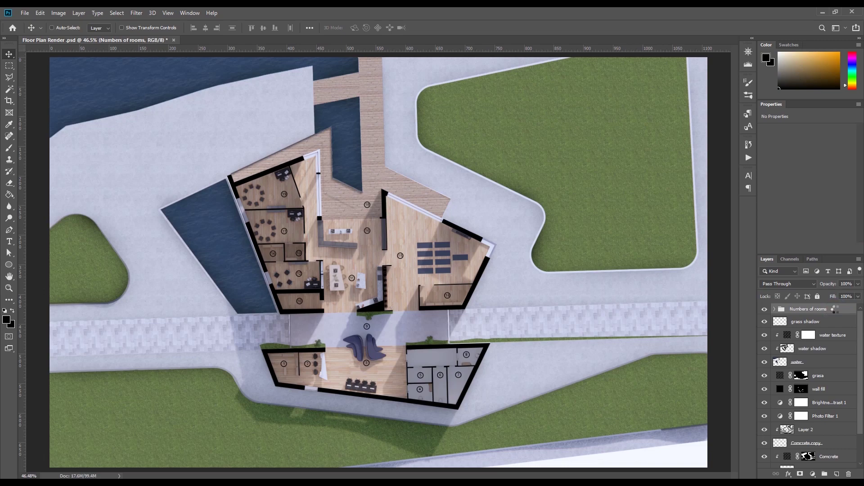
Step: Stamp all visible layers into a new layer on top and open the Camera Raw Filter for it
key("ctrl+shift+alt+e")
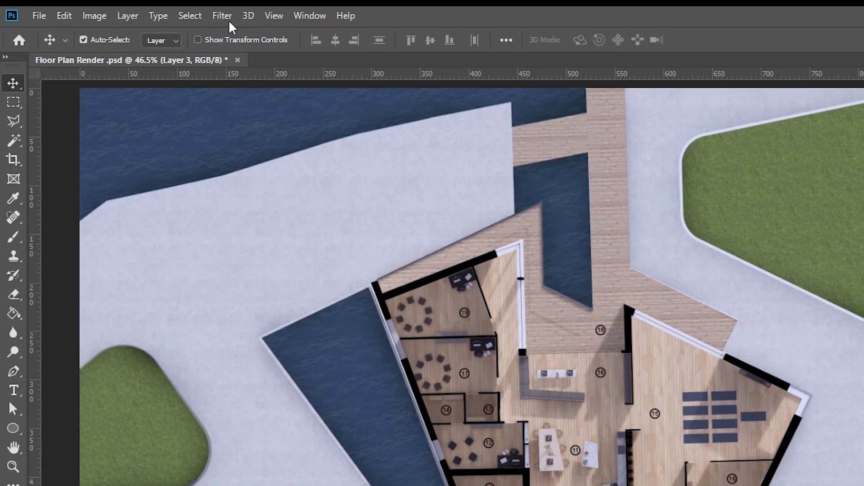
left_click(228, 18)
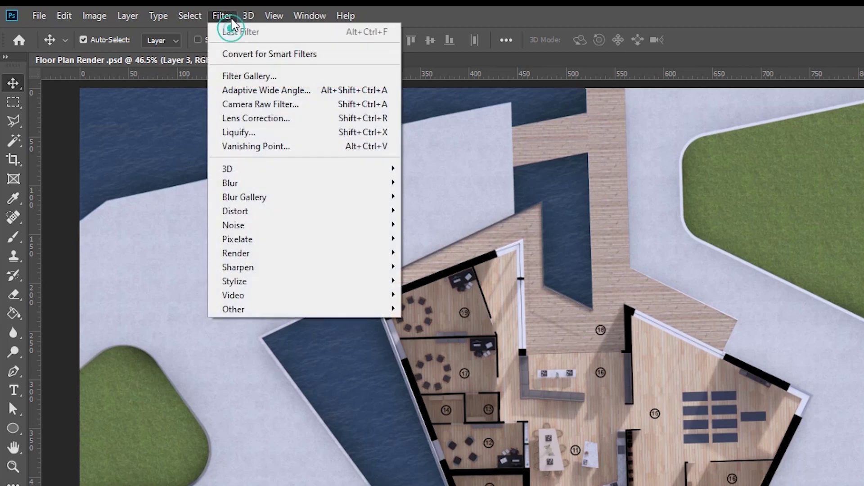
left_click(263, 107)
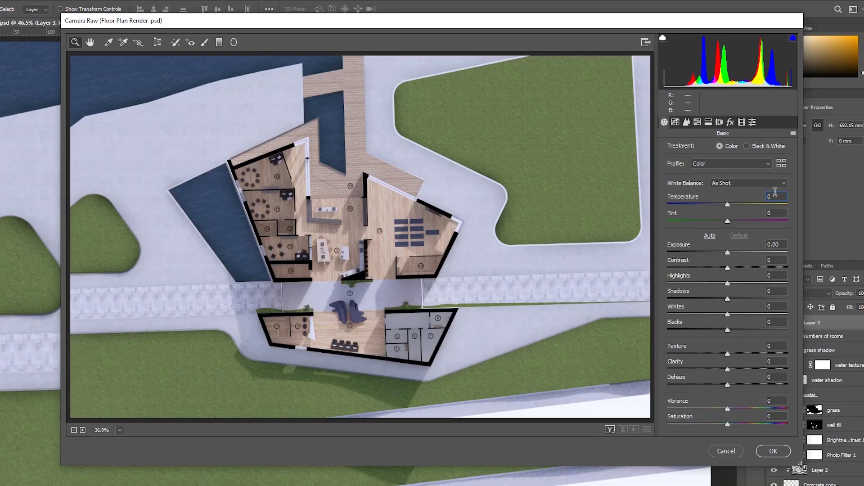
scroll(774, 192, "down", 2)
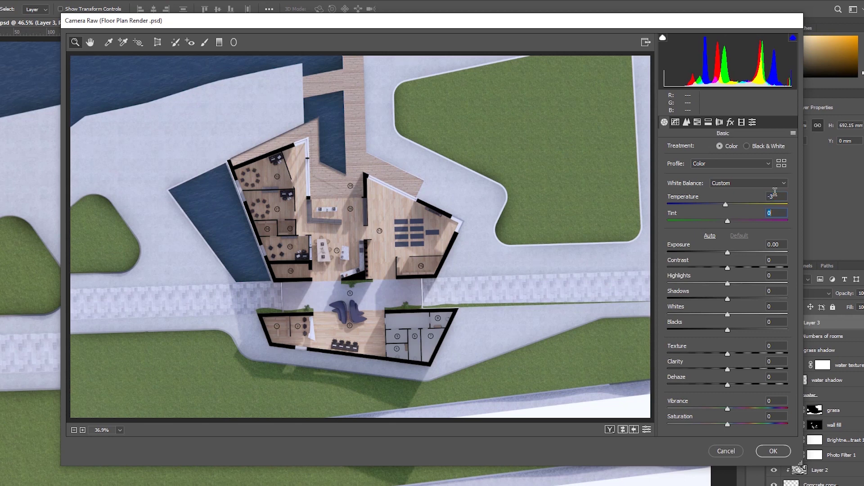
Step: Set the white balance temperature to -3
key("Down")
key("Down")
key("Down")
key("Up")
key("Up")
key("Up")
key("Up")
key("Up")
key("Up")
right_click(775, 192)
Step: Try a tint of -22 on the image and return the tint to 0
left_click(729, 223)
left_click_drag(729, 224, 716, 225)
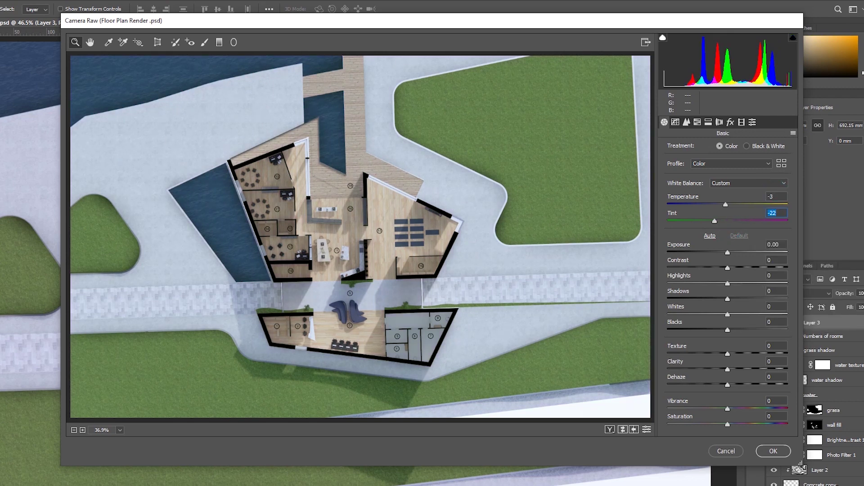
type("0")
key("Tab")
Step: Raise the exposure to +0.15
left_click_drag(729, 253, 730, 253)
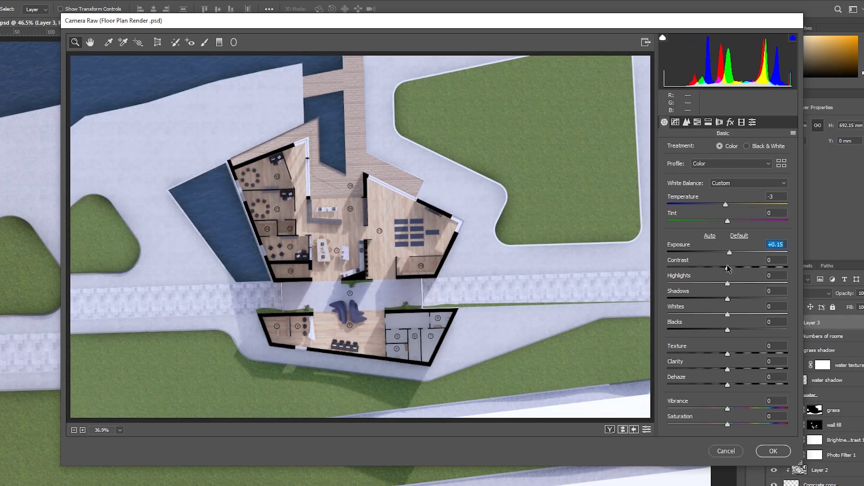